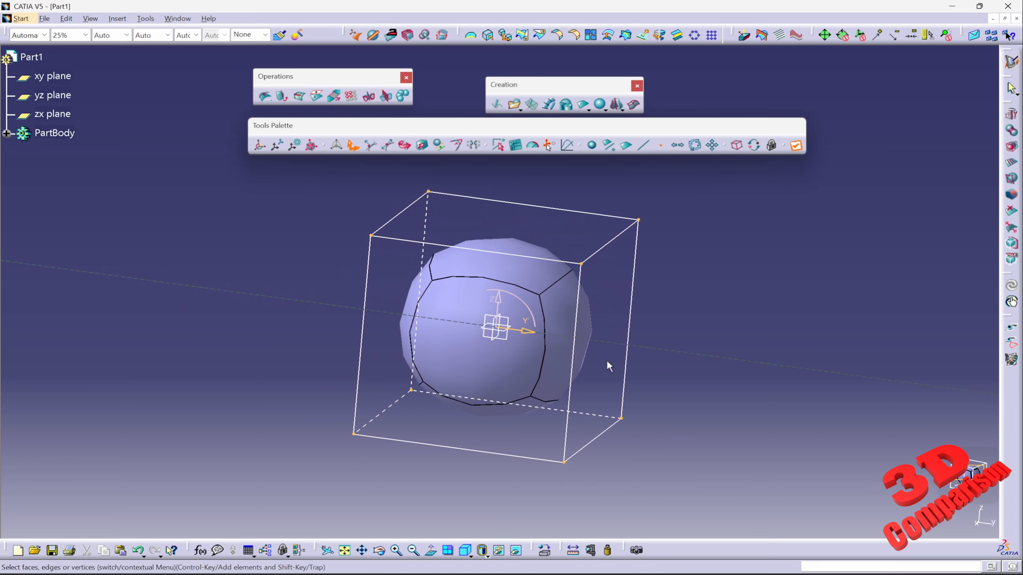
Try moving a box-selected group of base-mesh points with the manipulator, then undo the move.
{"action": "middle_click_drag", "start_coordinate": [607, 361], "coordinate": [579, 358]}
{"action": "middle_click_drag", "start_coordinate": [558, 245], "coordinate": [573, 284]}
{"action": "left_click_drag", "start_coordinate": [428, 181], "coordinate": [709, 422]}
{"action": "left_click_drag", "start_coordinate": [326, 186], "coordinate": [737, 522]}
{"action": "mouse_move", "coordinate": [534, 349]}
{"action": "left_mouse_down"}
{"action": "mouse_move", "coordinate": [731, 380]}
{"action": "mouse_move", "coordinate": [528, 348]}
{"action": "left_mouse_up"}
{"action": "key", "text": "ctrl+z"}
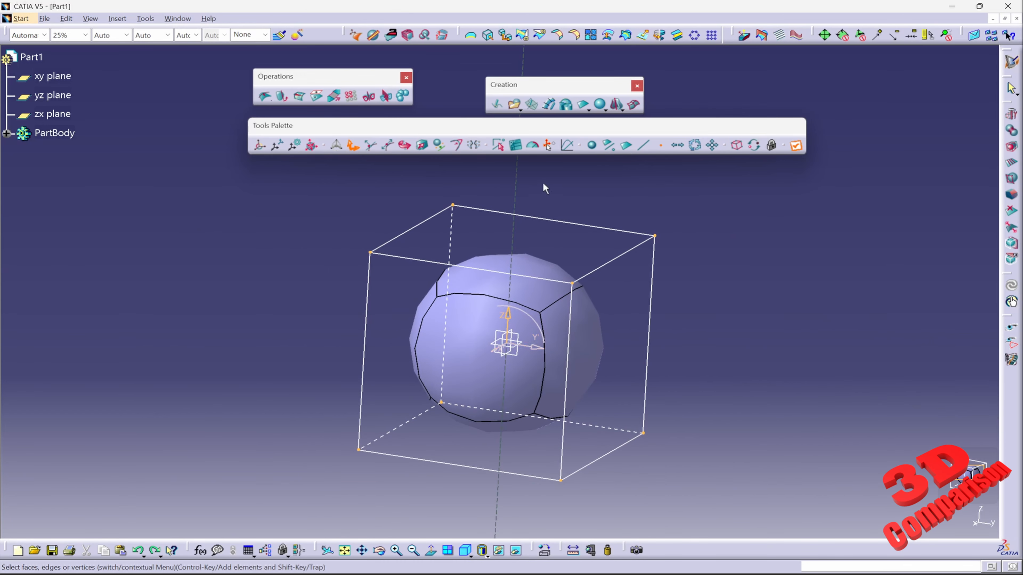
Box-select the cage points and drag them along the manipulator, then undo that move.
{"action": "left_click_drag", "start_coordinate": [545, 188], "coordinate": [785, 538]}
{"action": "left_click_drag", "start_coordinate": [638, 373], "coordinate": [795, 395]}
{"action": "key", "text": "ctrl+z"}
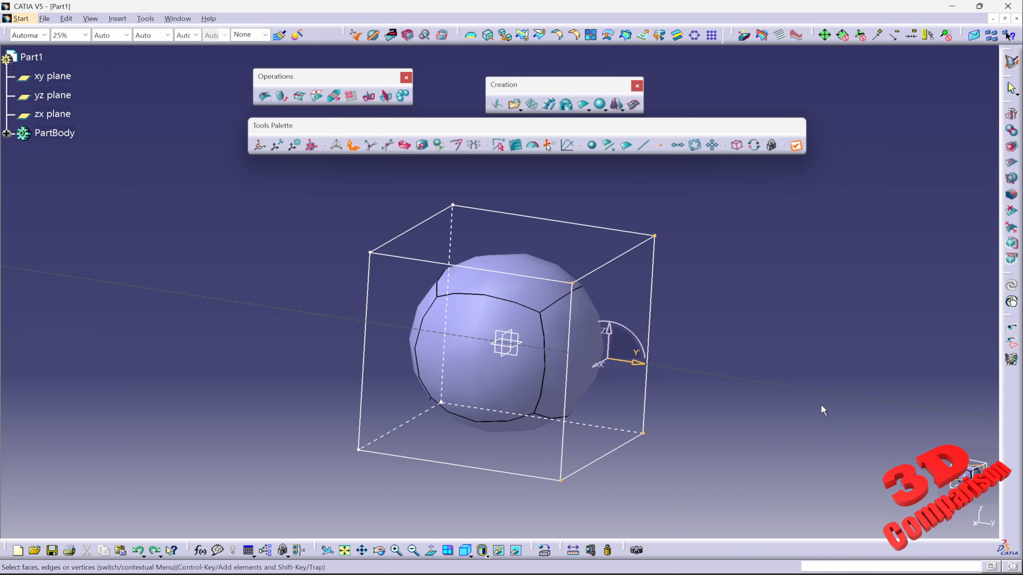
Switch the selection mode to View all and select front.
{"action": "mouse_move", "coordinate": [960, 477]}
{"action": "mouse_move", "coordinate": [886, 373]}
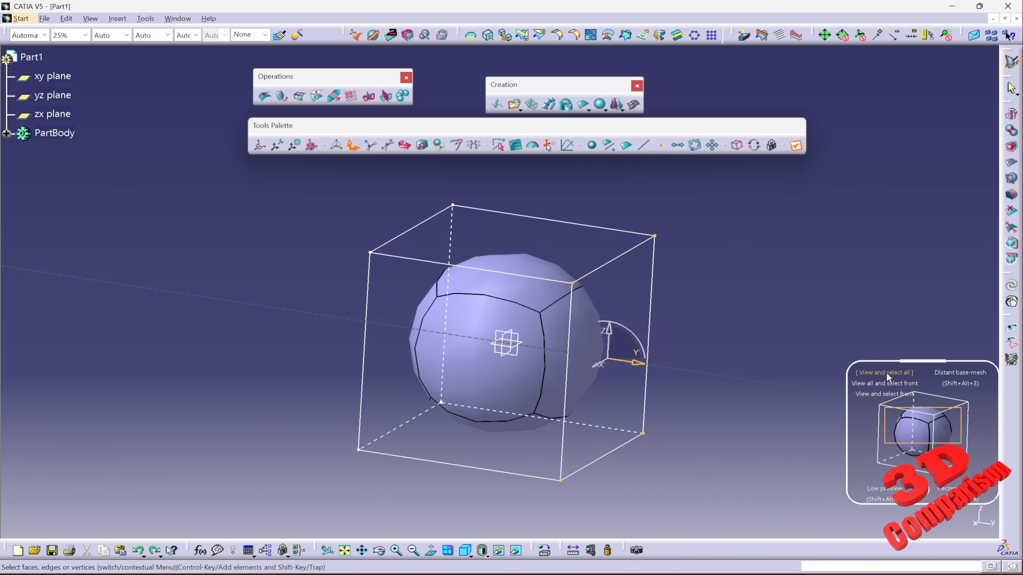
{"action": "left_click", "coordinate": [874, 383]}
Box-select the cage and try translating the selected points with the manipulator, then undo it.
{"action": "left_click_drag", "start_coordinate": [322, 174], "coordinate": [743, 509]}
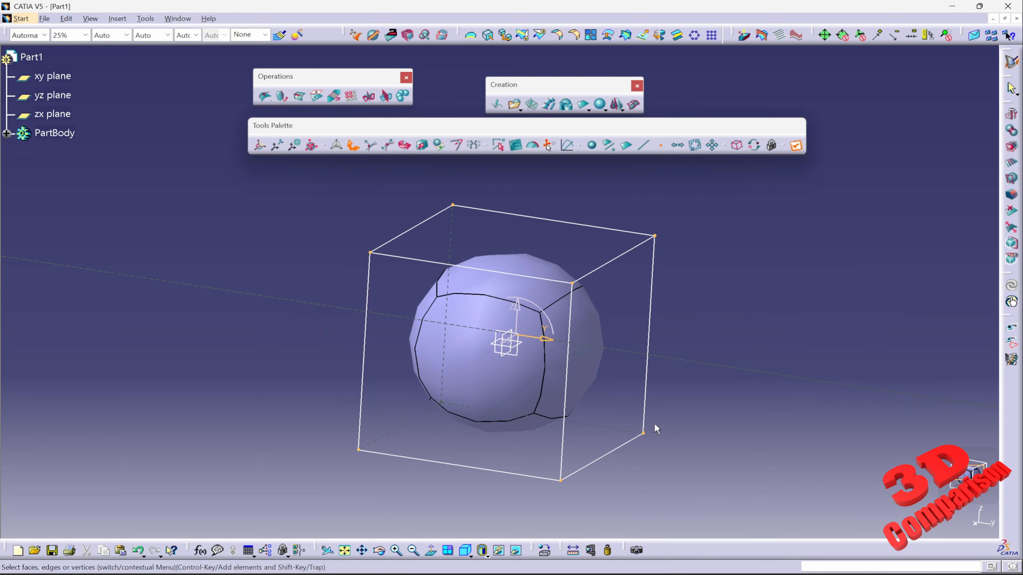
{"action": "left_click_drag", "start_coordinate": [543, 348], "coordinate": [430, 322]}
{"action": "left_click_drag", "start_coordinate": [435, 288], "coordinate": [329, 274]}
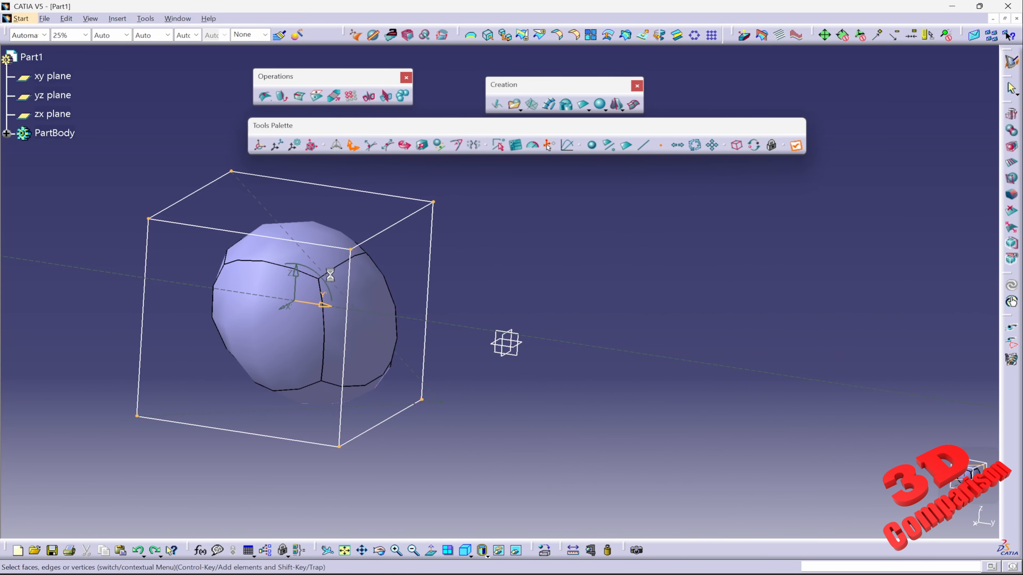
{"action": "key", "text": "ctrl+z"}
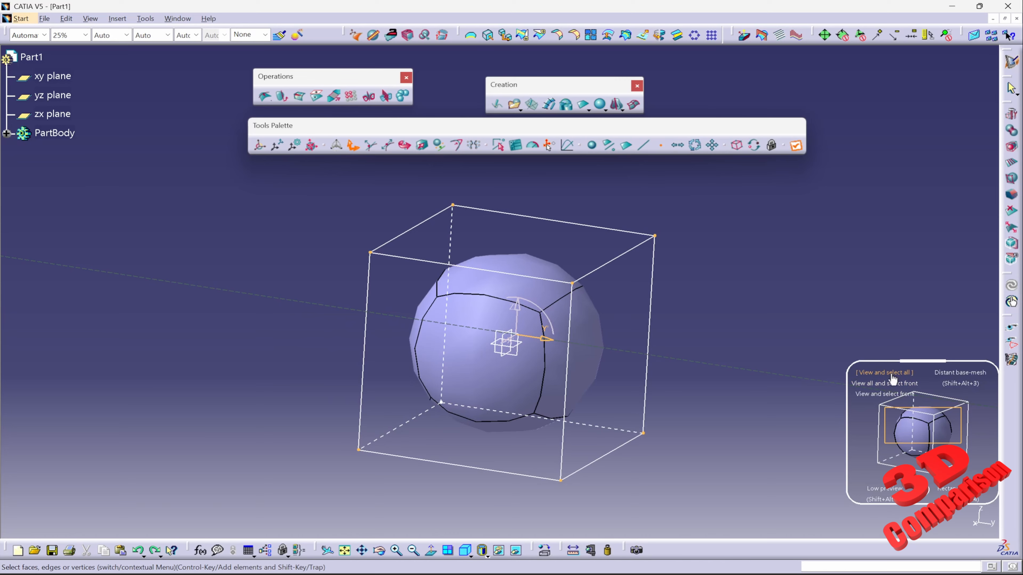
Switch the selection mode to View and select all and box-select the whole cage.
{"action": "left_click", "coordinate": [891, 372]}
{"action": "left_click_drag", "start_coordinate": [312, 182], "coordinate": [738, 485]}
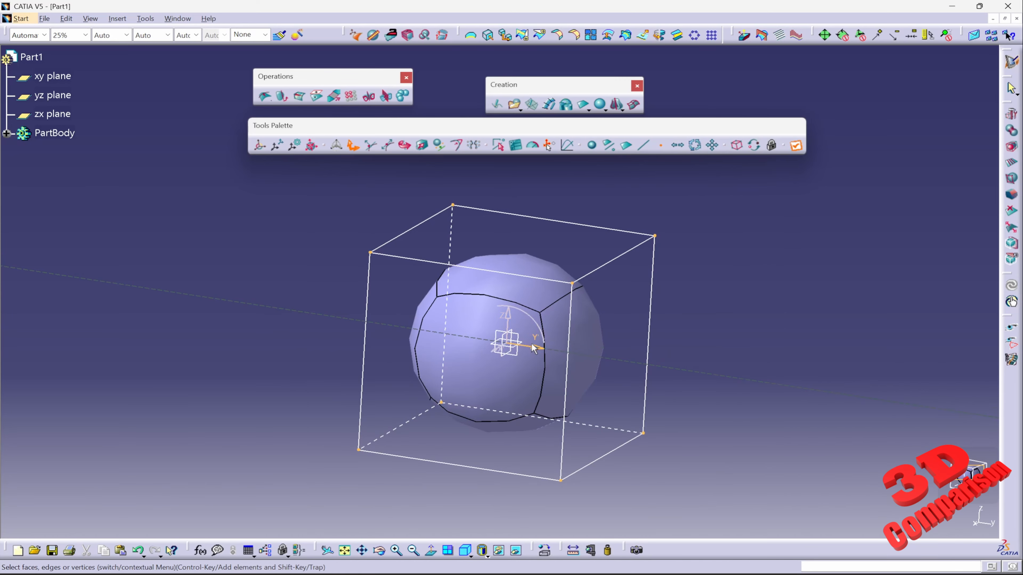
{"action": "mouse_move", "coordinate": [532, 354]}
{"action": "left_mouse_down"}
{"action": "mouse_move", "coordinate": [854, 369]}
{"action": "mouse_move", "coordinate": [617, 379]}
{"action": "mouse_move", "coordinate": [479, 345]}
{"action": "mouse_move", "coordinate": [522, 366]}
{"action": "mouse_move", "coordinate": [549, 354]}
{"action": "left_mouse_up"}
Switch the selection mode to View and select front and box-select the cage's front points.
{"action": "mouse_move", "coordinate": [947, 461]}
{"action": "mouse_move", "coordinate": [885, 372]}
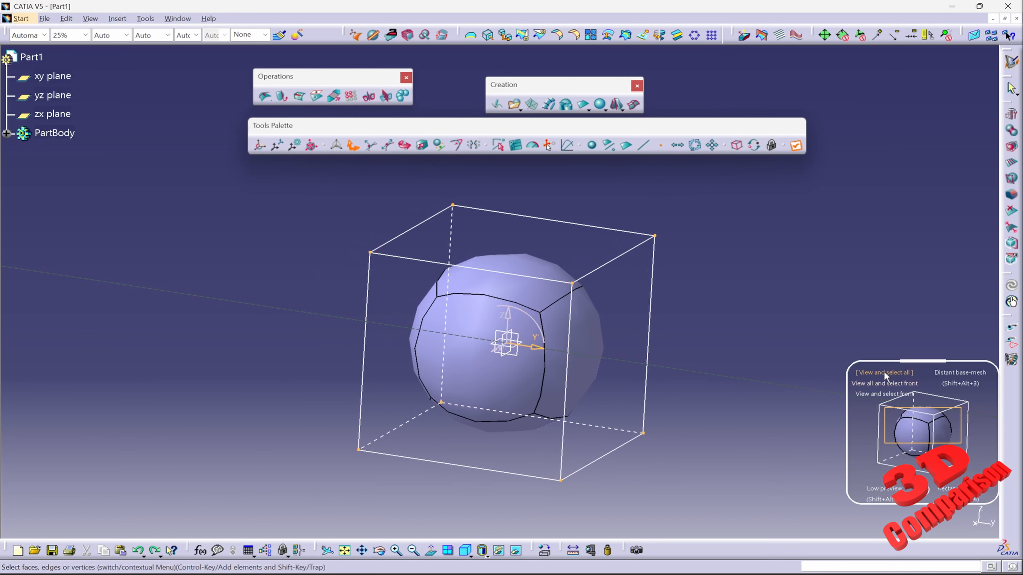
{"action": "left_click", "coordinate": [878, 391]}
{"action": "left_click_drag", "start_coordinate": [312, 180], "coordinate": [800, 526]}
{"action": "left_click_drag", "start_coordinate": [537, 346], "coordinate": [447, 426]}
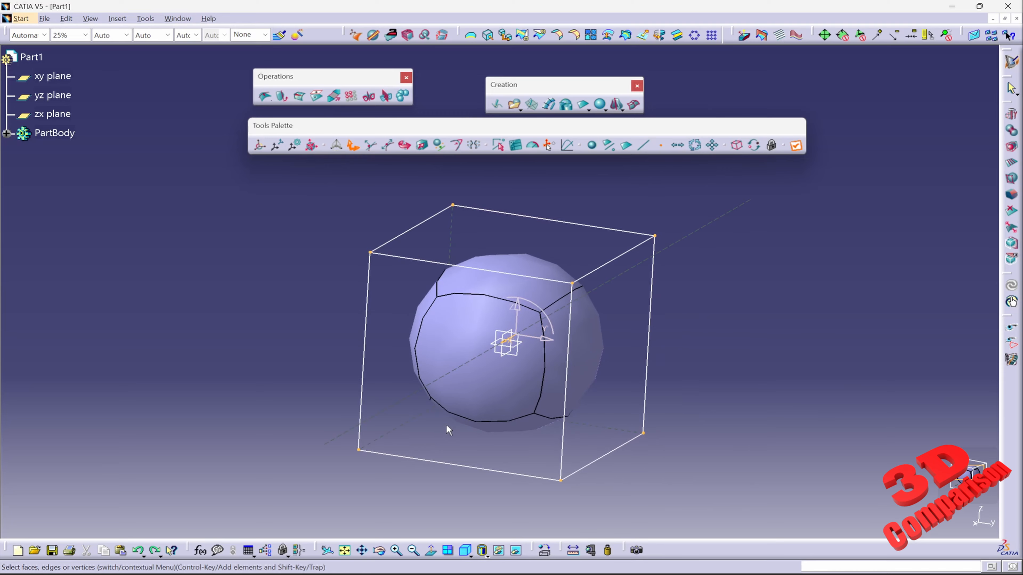
Orbit around the cage and box-select it again to test the front selection mode.
{"action": "middle_click_drag", "start_coordinate": [453, 392], "coordinate": [606, 250]}
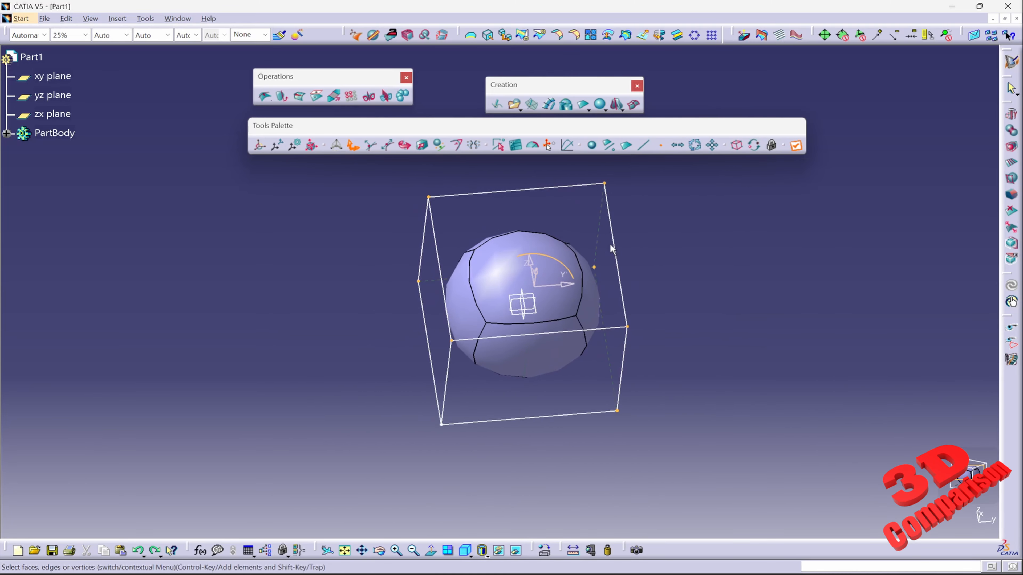
{"action": "left_click_drag", "start_coordinate": [330, 185], "coordinate": [743, 515]}
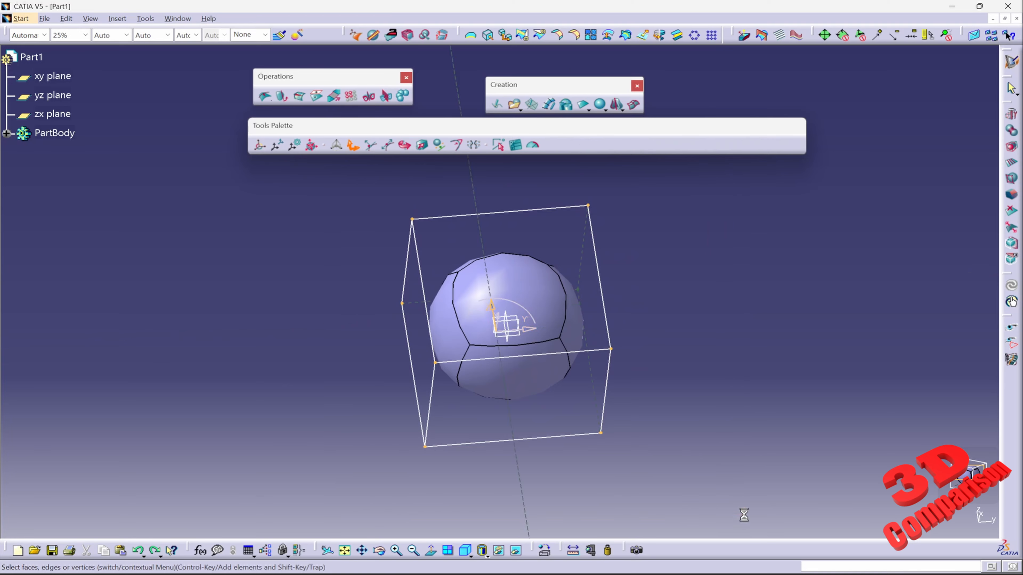
{"action": "left_click_drag", "start_coordinate": [524, 333], "coordinate": [495, 333]}
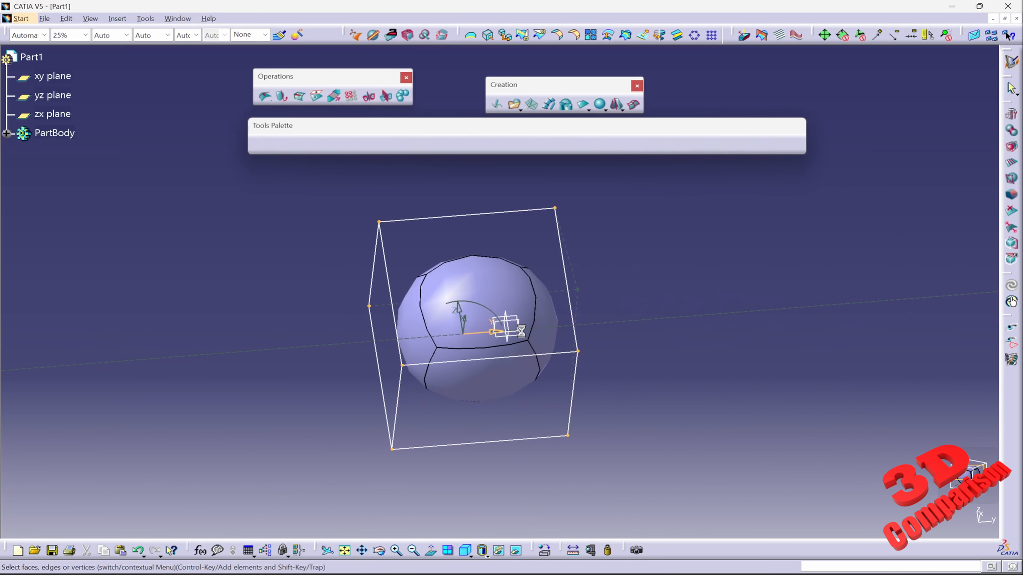
{"action": "middle_click_drag", "start_coordinate": [580, 293], "coordinate": [526, 384]}
{"action": "mouse_move", "coordinate": [919, 447]}
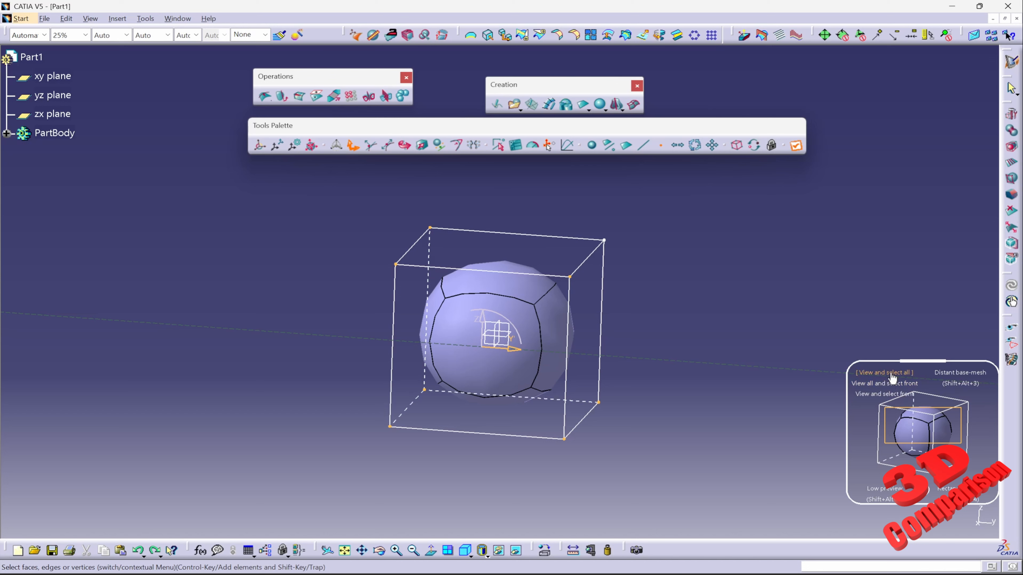
Switch the base-mesh display to Projected base-mesh and enlarge the view of the surface.
{"action": "mouse_move", "coordinate": [956, 371]}
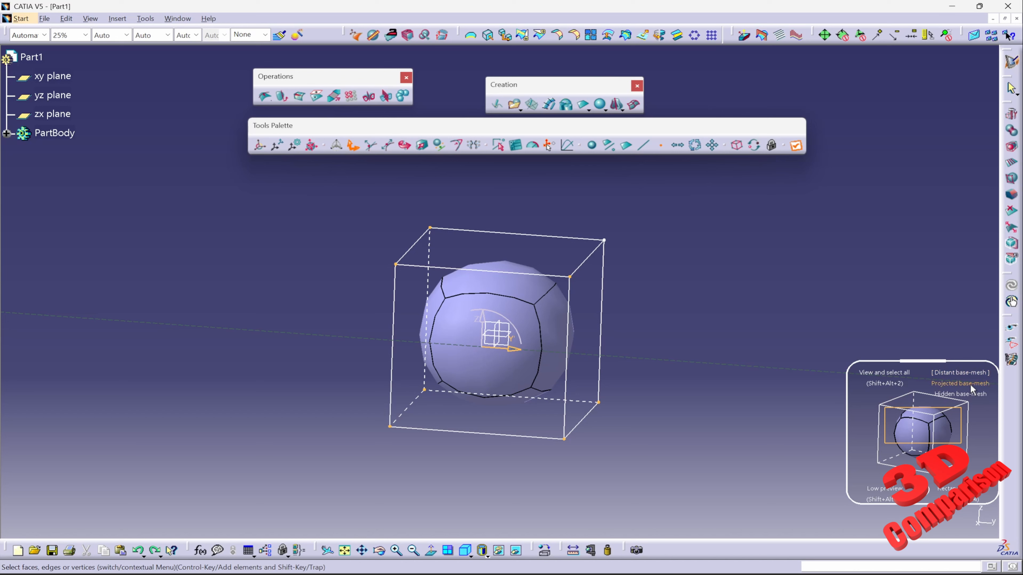
{"action": "left_click", "coordinate": [969, 383]}
{"action": "middle_click_drag", "start_coordinate": [705, 334], "coordinate": [577, 260]}
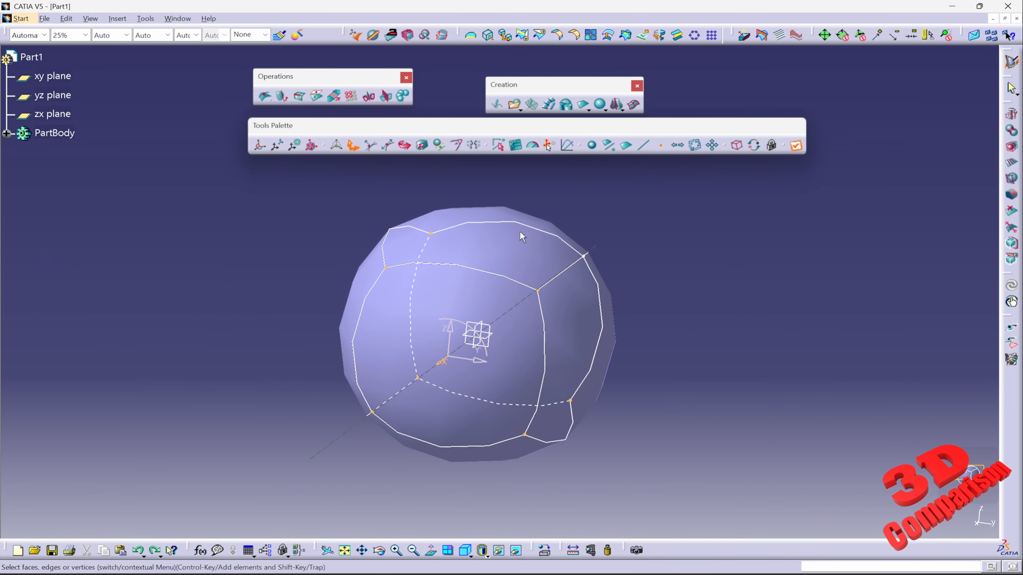
Select a corner point of the projected mesh and try dragging it, then undo the move.
{"action": "left_click_drag", "start_coordinate": [526, 202], "coordinate": [631, 324]}
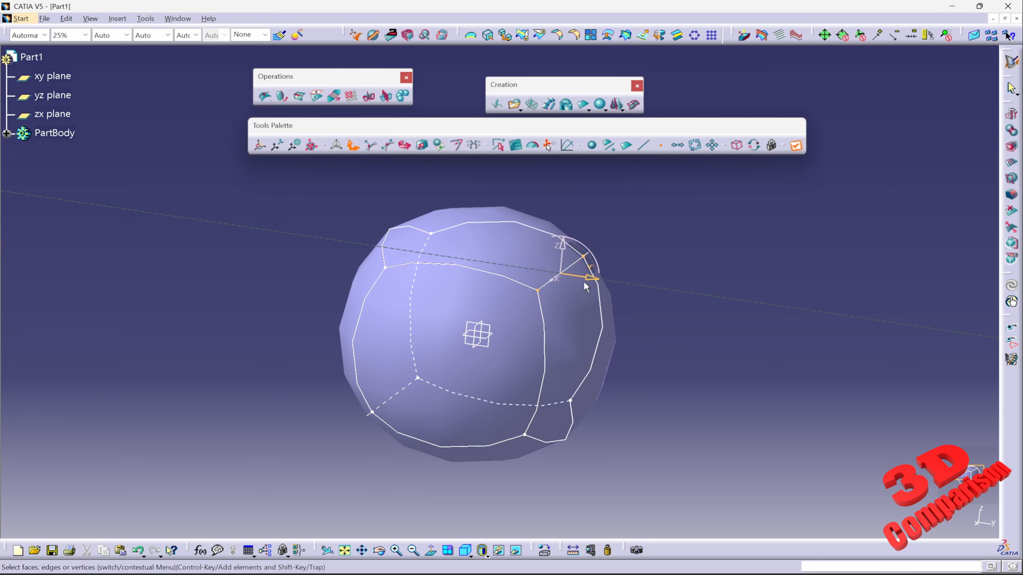
{"action": "left_click_drag", "start_coordinate": [586, 287], "coordinate": [626, 271]}
{"action": "left_click_drag", "start_coordinate": [340, 197], "coordinate": [610, 282]}
{"action": "left_click_drag", "start_coordinate": [521, 266], "coordinate": [552, 265]}
{"action": "key", "text": "ctrl+z"}
Switch the base-mesh display to Hidden base-mesh and try moving selected points, undoing each move.
{"action": "mouse_move", "coordinate": [959, 474]}
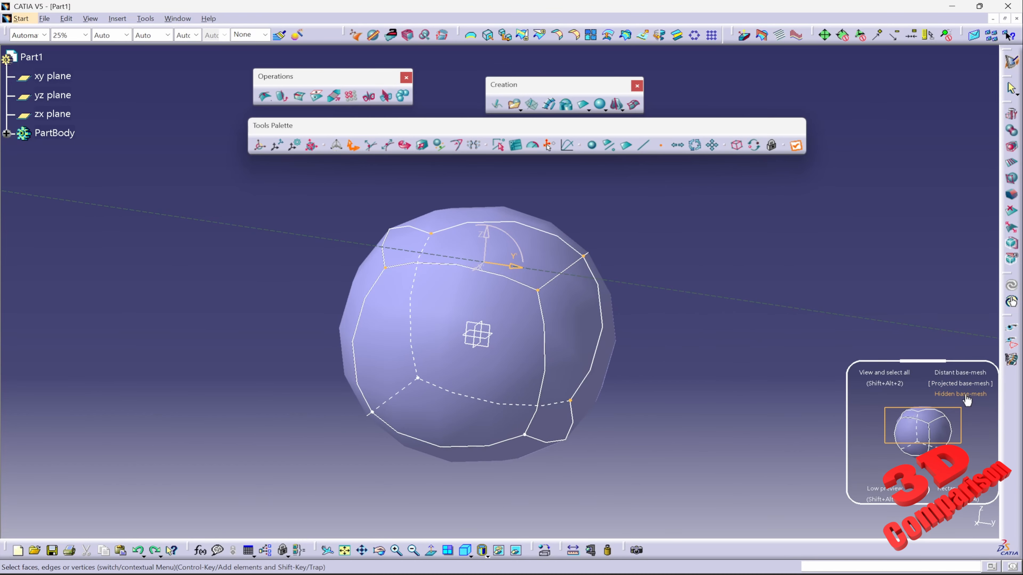
{"action": "left_click", "coordinate": [965, 394]}
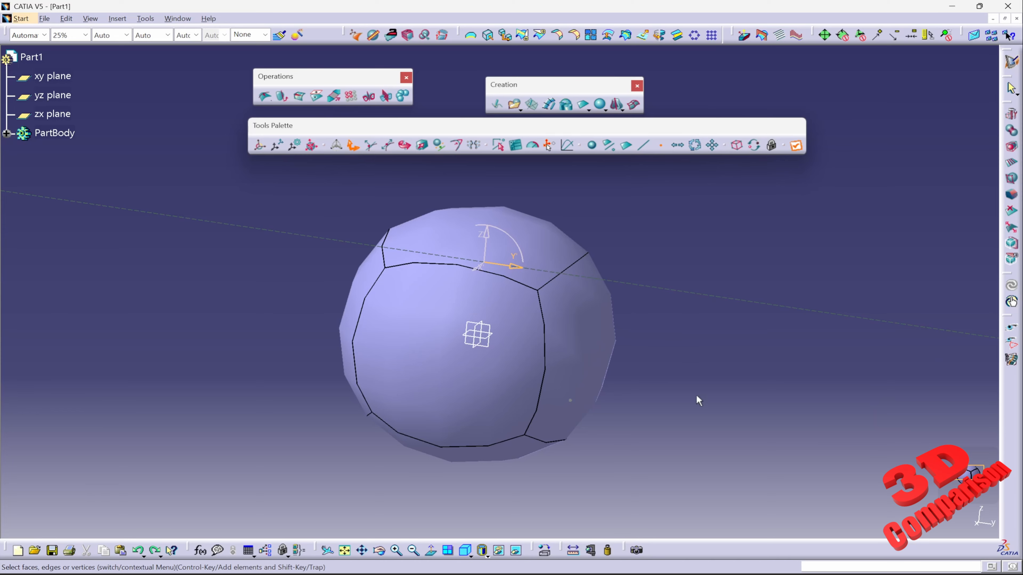
{"action": "left_click_drag", "start_coordinate": [511, 376], "coordinate": [582, 444]}
{"action": "key", "text": "ctrl+z"}
{"action": "left_click_drag", "start_coordinate": [306, 470], "coordinate": [444, 352]}
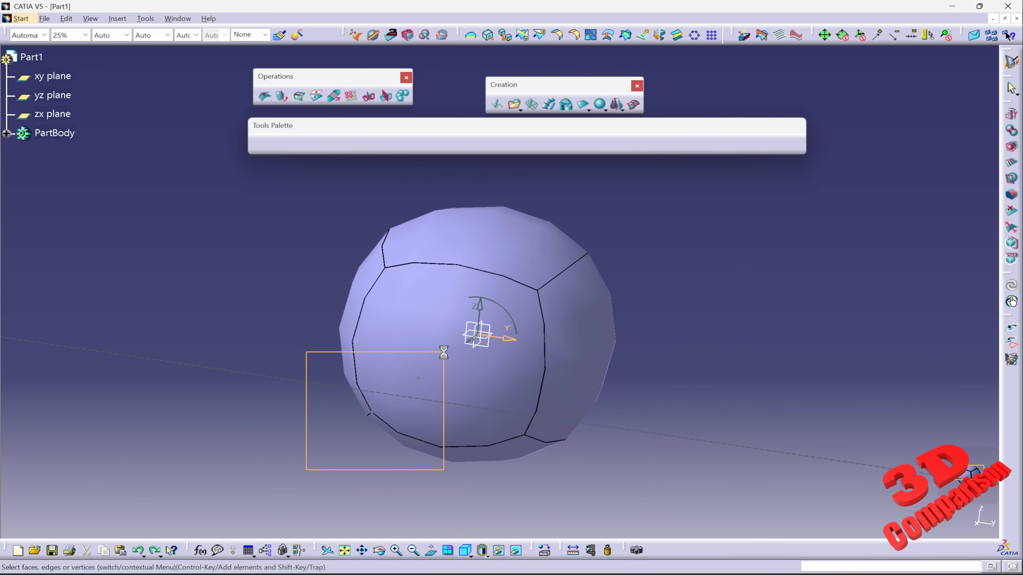
{"action": "left_click_drag", "start_coordinate": [428, 400], "coordinate": [356, 389]}
{"action": "key", "text": "ctrl+z"}
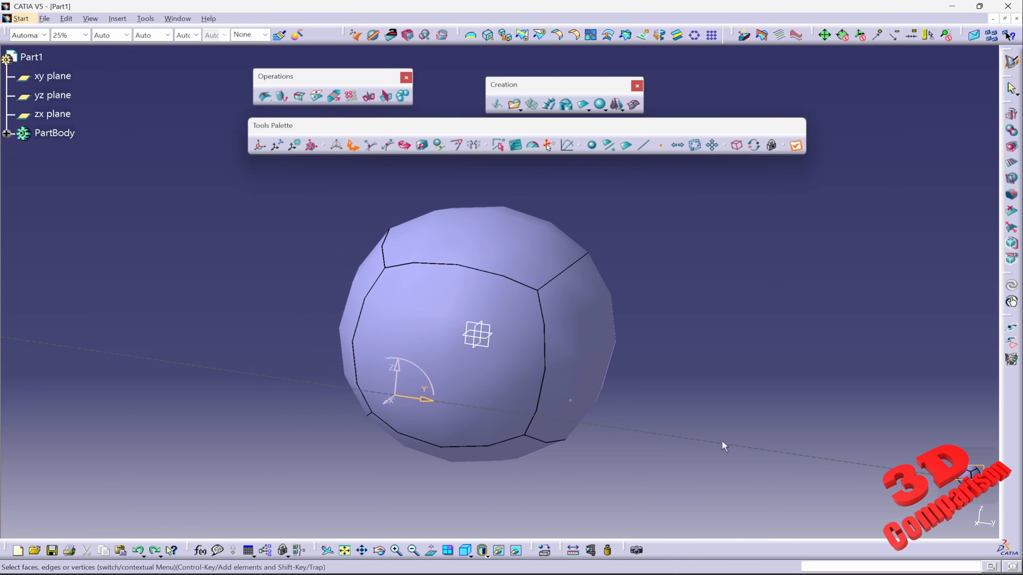
Switch the base-mesh display to Distant base-mesh and test dragging cage points, undoing the moves.
{"action": "mouse_move", "coordinate": [970, 473]}
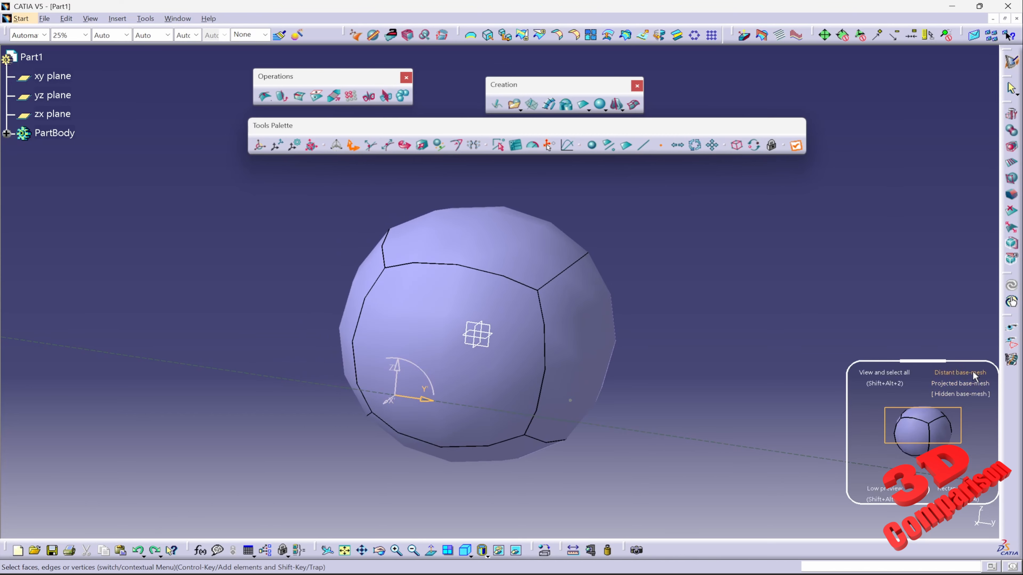
{"action": "left_click", "coordinate": [973, 371]}
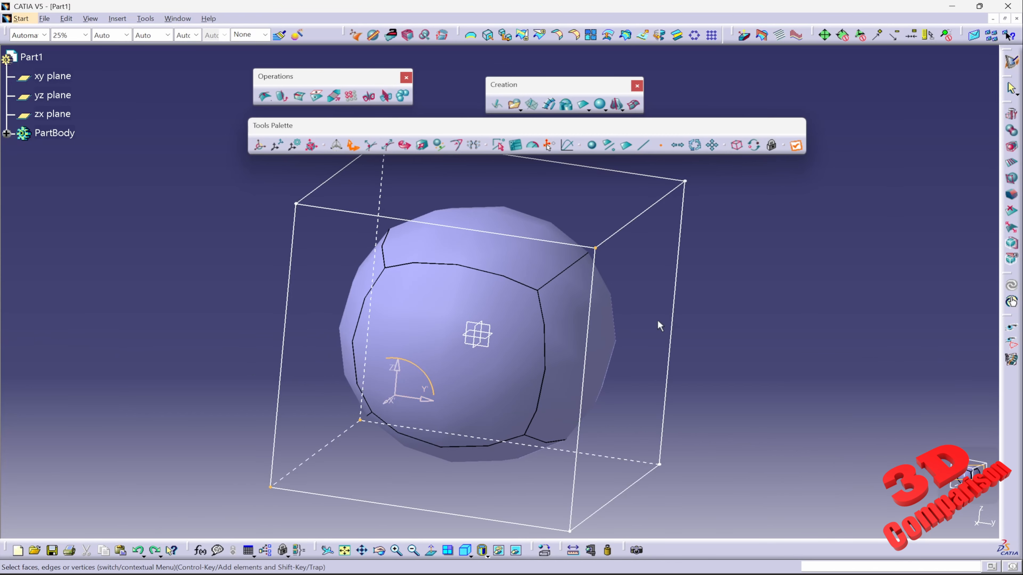
{"action": "middle_click_drag", "start_coordinate": [657, 320], "coordinate": [527, 343]}
{"action": "left_click_drag", "start_coordinate": [506, 190], "coordinate": [684, 341]}
{"action": "mouse_move", "coordinate": [611, 274]}
{"action": "left_mouse_down"}
{"action": "mouse_move", "coordinate": [664, 281]}
{"action": "mouse_move", "coordinate": [624, 276]}
{"action": "left_mouse_up"}
{"action": "key", "text": "ctrl+z"}
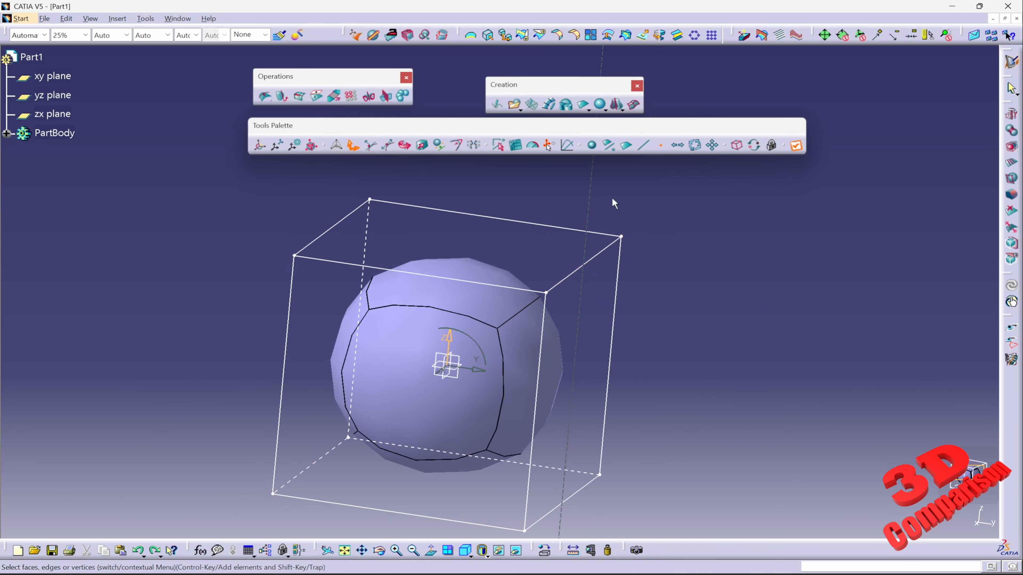
{"action": "left_click_drag", "start_coordinate": [611, 197], "coordinate": [679, 251]}
{"action": "key", "text": "ctrl+z"}
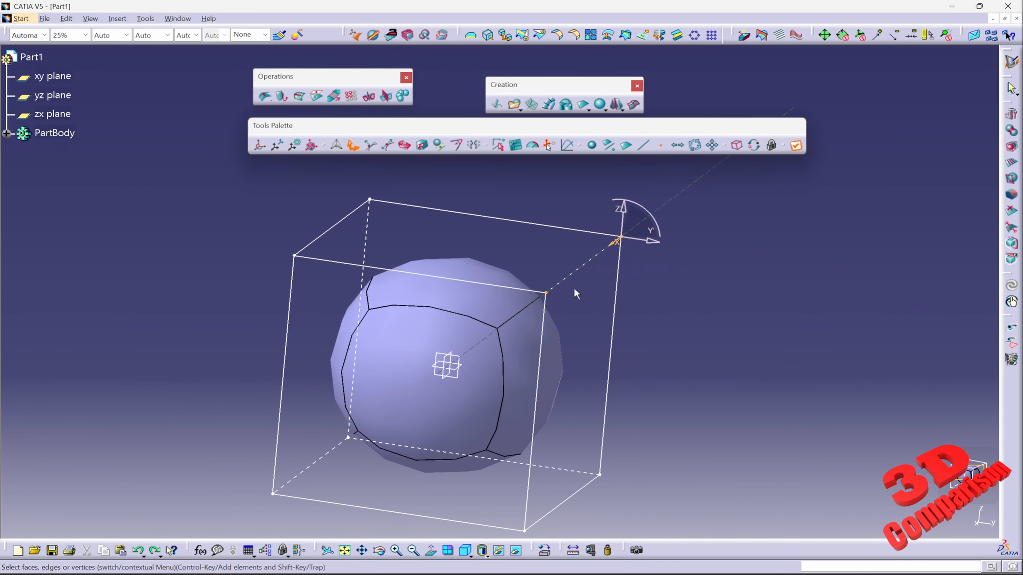
Set the surface preview mode to High preview.
{"action": "mouse_move", "coordinate": [968, 475]}
{"action": "mouse_move", "coordinate": [881, 490]}
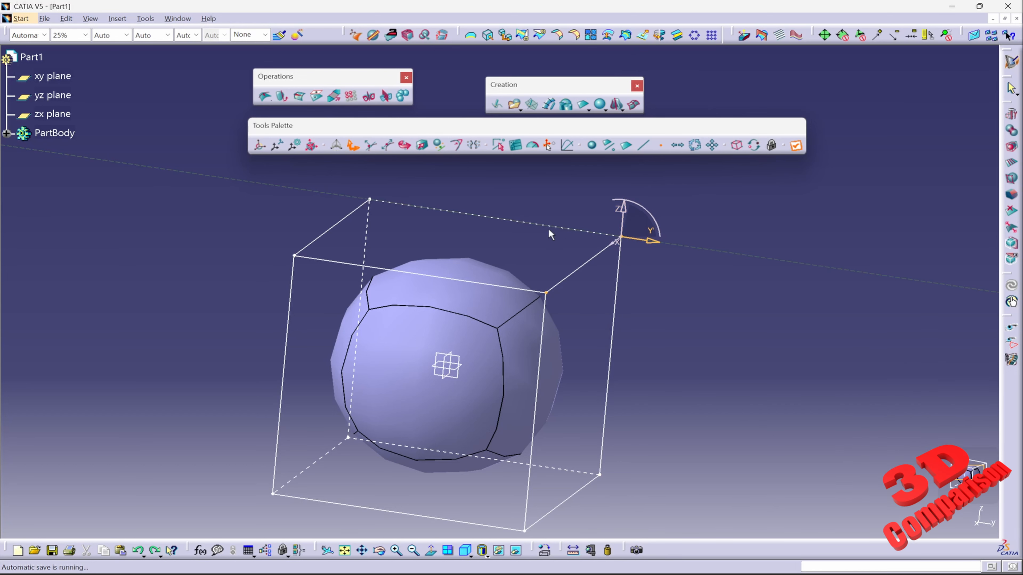
{"action": "left_click", "coordinate": [894, 470]}
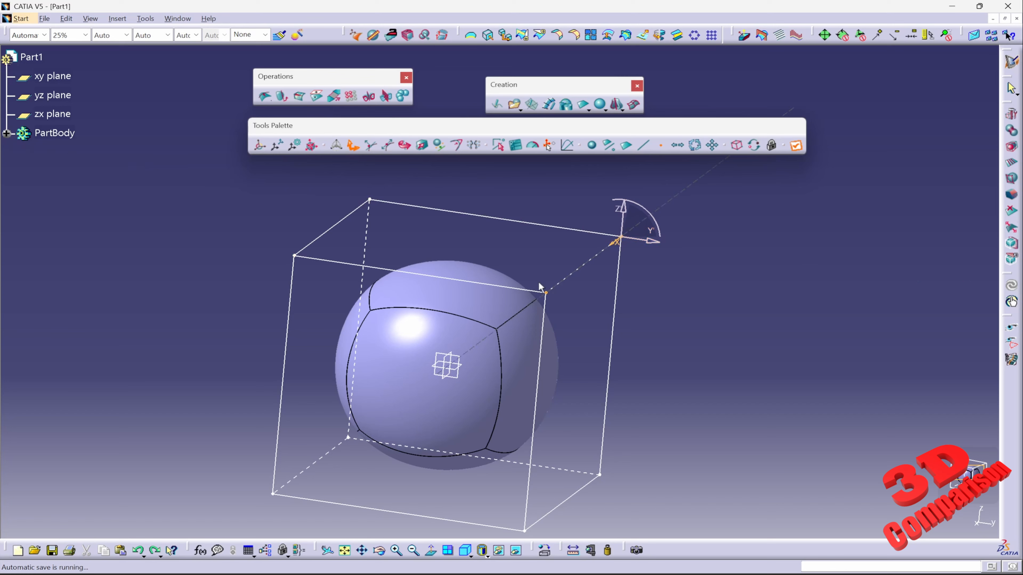
Set the surface preview mode to Low preview and leave the surface editing.
{"action": "mouse_move", "coordinate": [968, 475]}
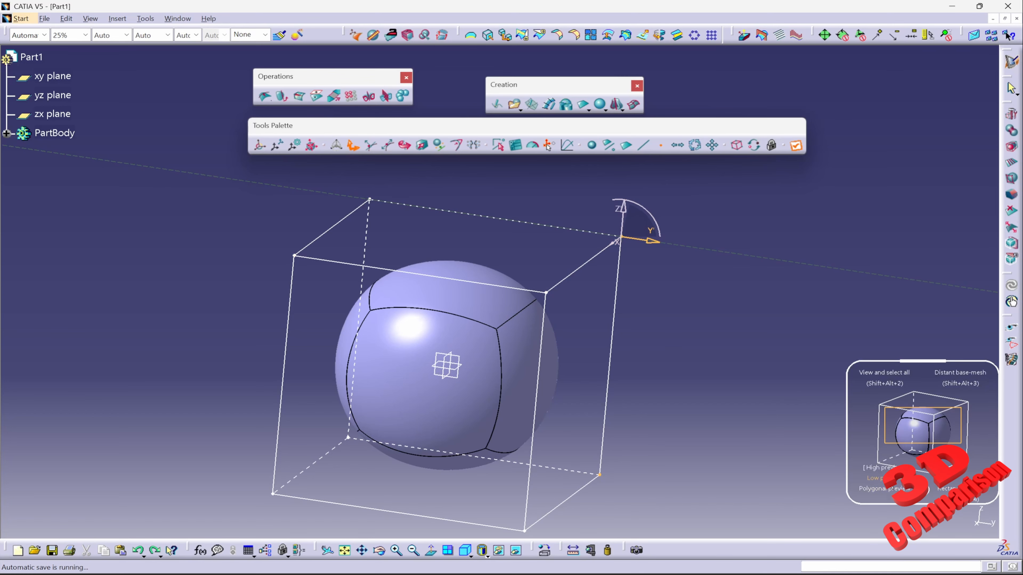
{"action": "left_click", "coordinate": [875, 477]}
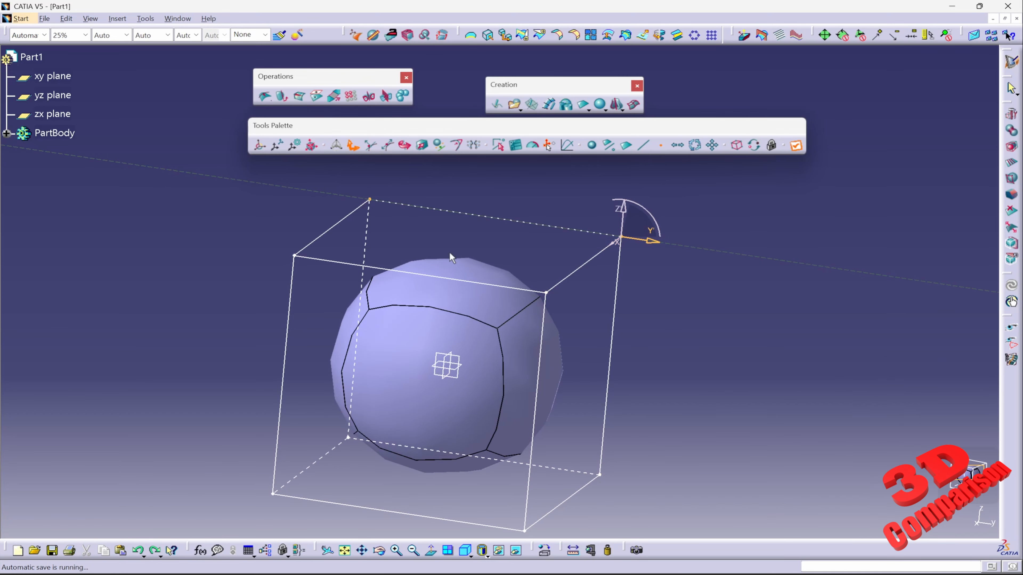
{"action": "middle_click_drag", "start_coordinate": [481, 298], "coordinate": [530, 278]}
{"action": "key", "text": "Escape"}
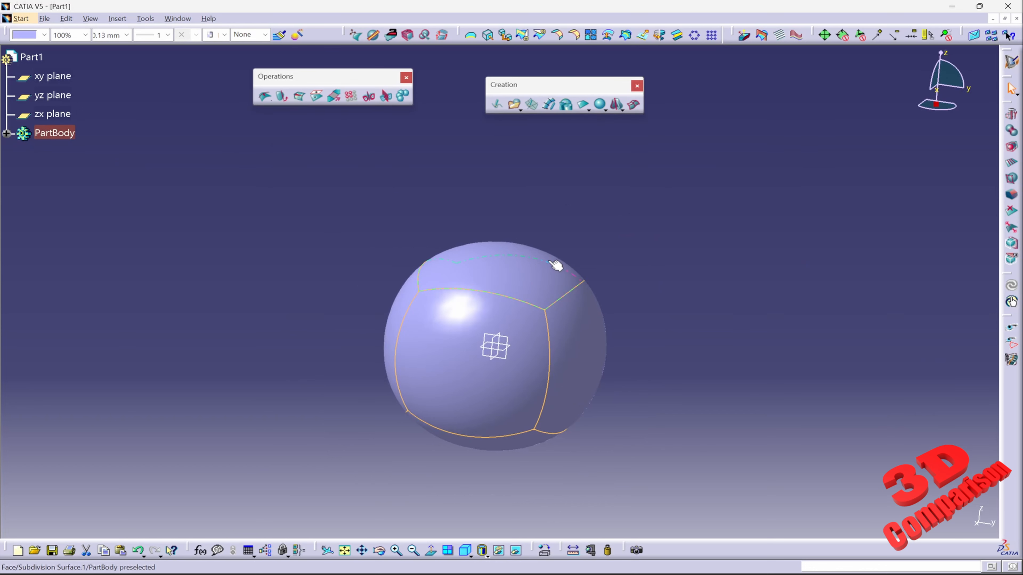
Reopen the subdivision surface for editing and switch the preview mode to Polygonal preview.
{"action": "double_click", "coordinate": [499, 270]}
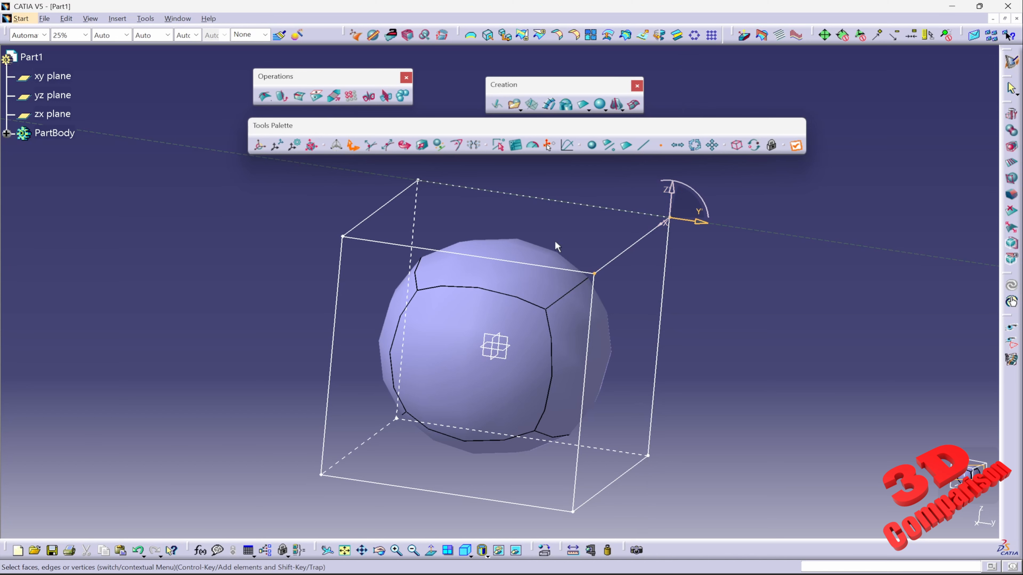
{"action": "mouse_move", "coordinate": [966, 476]}
{"action": "mouse_move", "coordinate": [898, 488]}
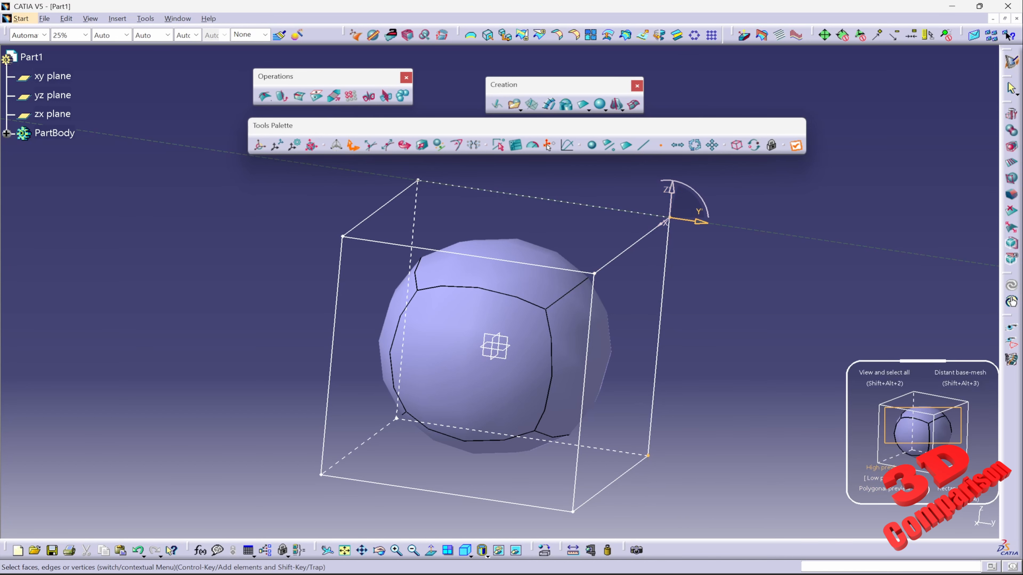
{"action": "left_click", "coordinate": [890, 497]}
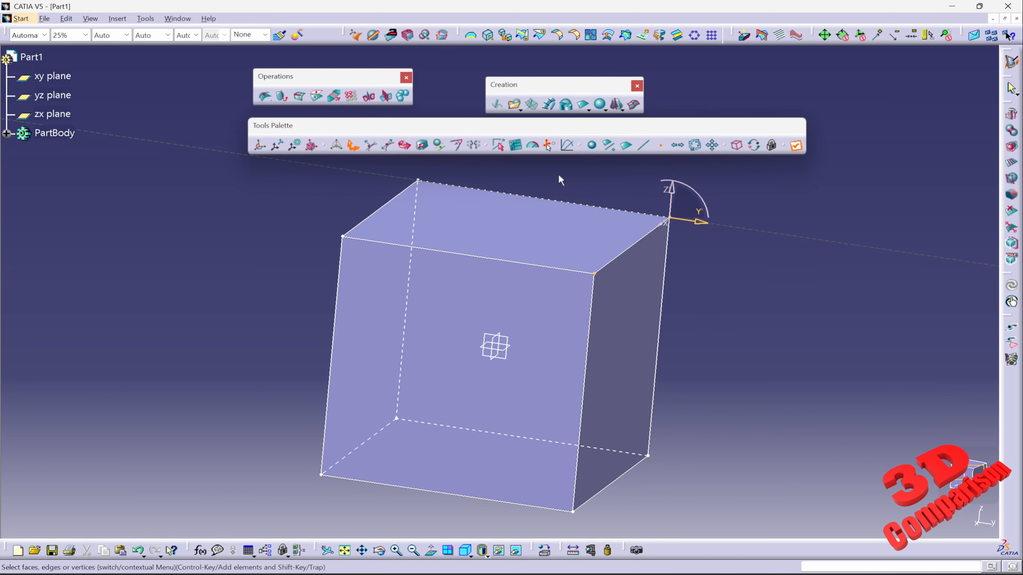
Drag a box-selected cage corner outward, exit editing, undo the deformation and reopen the surface for editing.
{"action": "left_click_drag", "start_coordinate": [553, 174], "coordinate": [765, 337]}
{"action": "left_click_drag", "start_coordinate": [668, 250], "coordinate": [787, 292]}
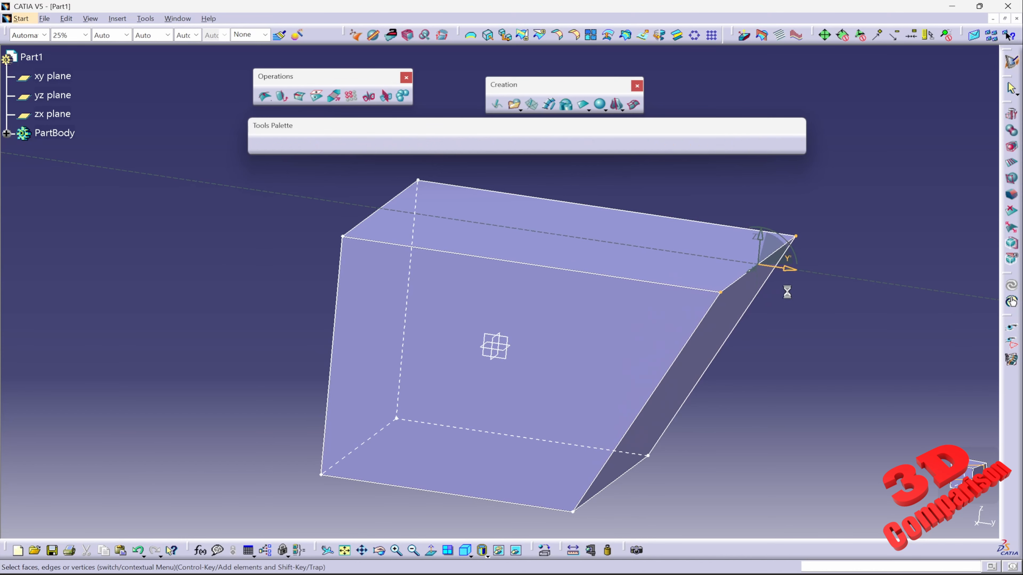
{"action": "left_click", "coordinate": [809, 344]}
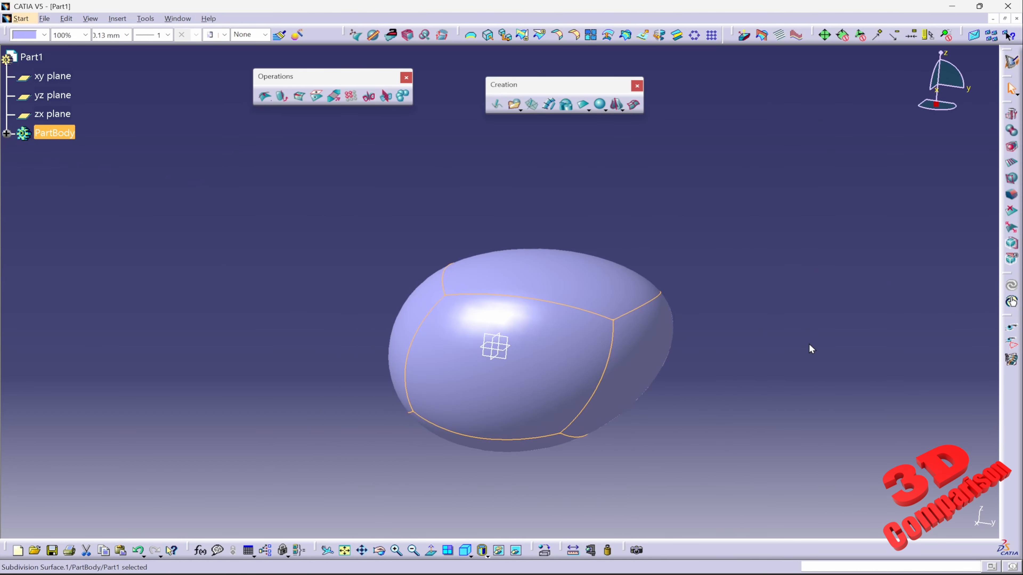
{"action": "key", "text": "ctrl+z"}
{"action": "double_click", "coordinate": [517, 334]}
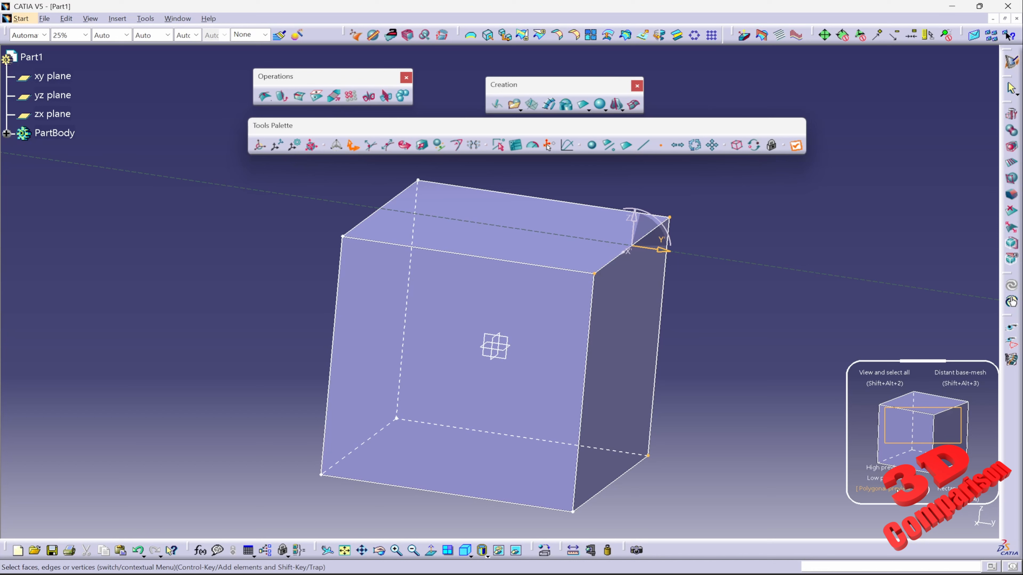
Switch the surface preview mode to Low preview and then back to High preview.
{"action": "left_click", "coordinate": [892, 480]}
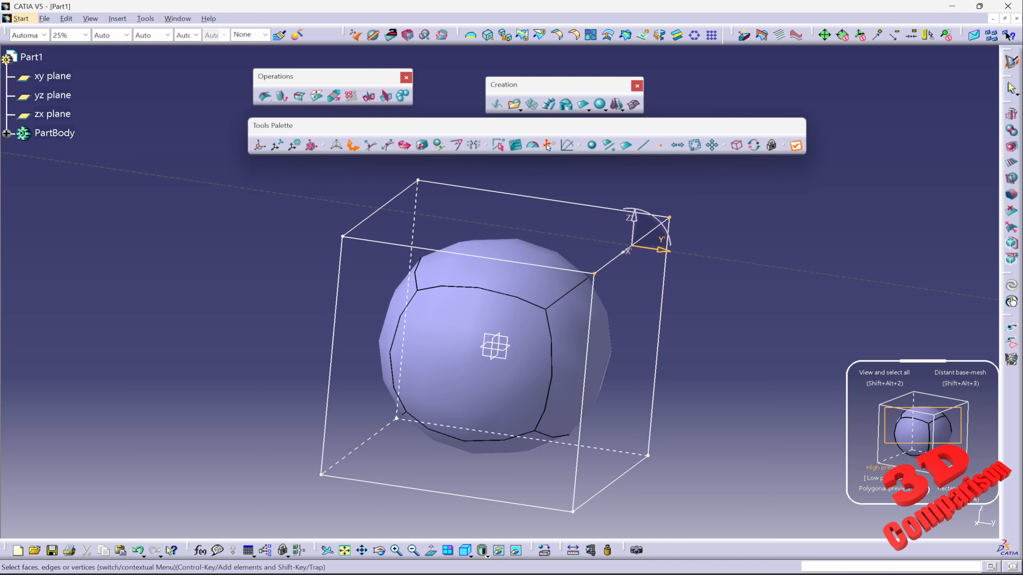
{"action": "left_click", "coordinate": [879, 467]}
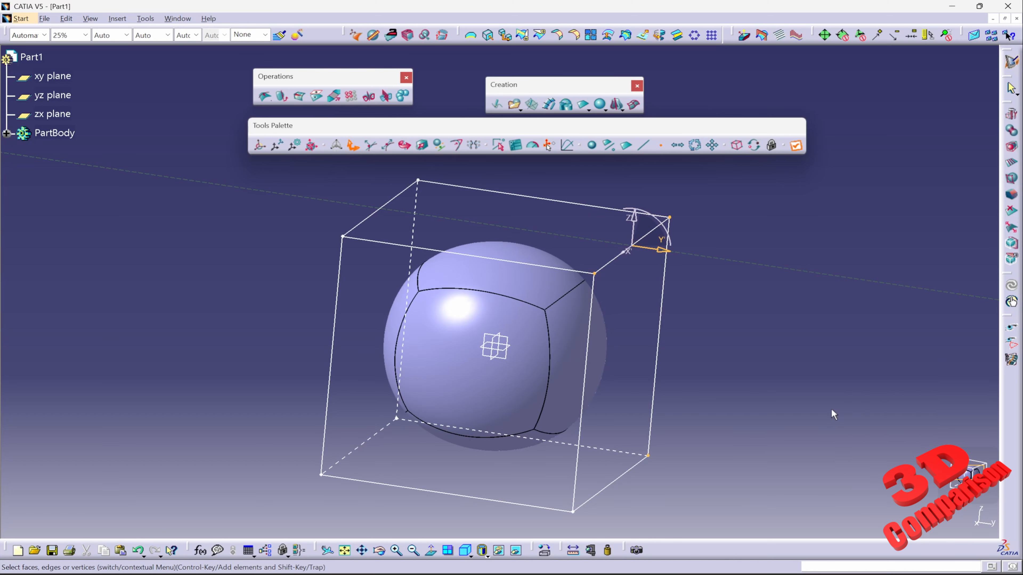
Try moving the manipulator and dragging a lower cage vertex, then undo the move.
{"action": "mouse_move", "coordinate": [971, 474]}
{"action": "left_click_drag", "start_coordinate": [699, 482], "coordinate": [615, 424]}
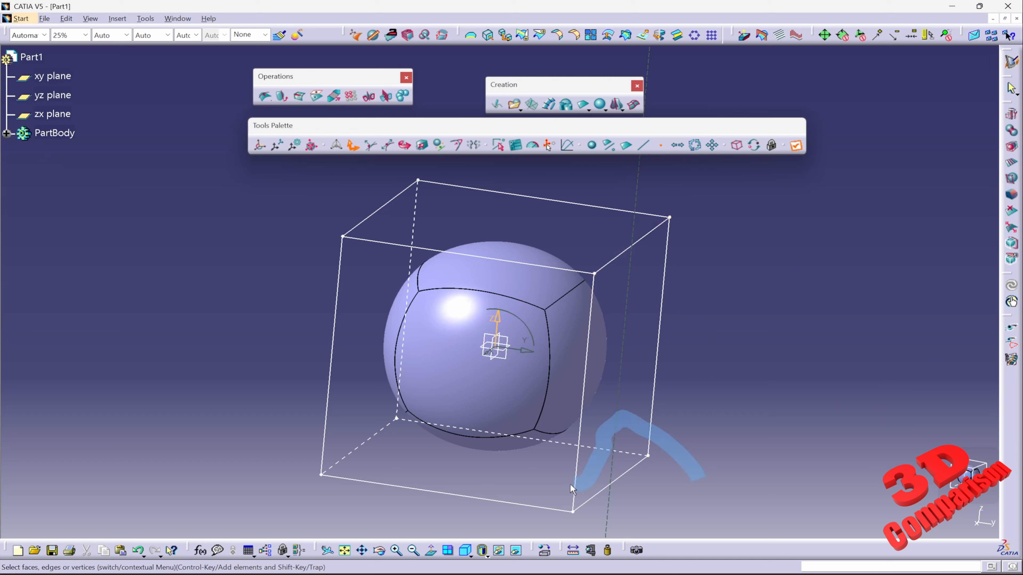
{"action": "mouse_move", "coordinate": [570, 484]}
{"action": "left_mouse_down"}
{"action": "mouse_move", "coordinate": [409, 450]}
{"action": "mouse_move", "coordinate": [331, 458]}
{"action": "mouse_move", "coordinate": [373, 483]}
{"action": "mouse_move", "coordinate": [558, 520]}
{"action": "mouse_move", "coordinate": [608, 494]}
{"action": "mouse_move", "coordinate": [646, 453]}
{"action": "left_mouse_up"}
{"action": "mouse_move", "coordinate": [492, 428]}
{"action": "left_mouse_down"}
{"action": "mouse_move", "coordinate": [397, 419]}
{"action": "mouse_move", "coordinate": [365, 427]}
{"action": "left_mouse_up"}
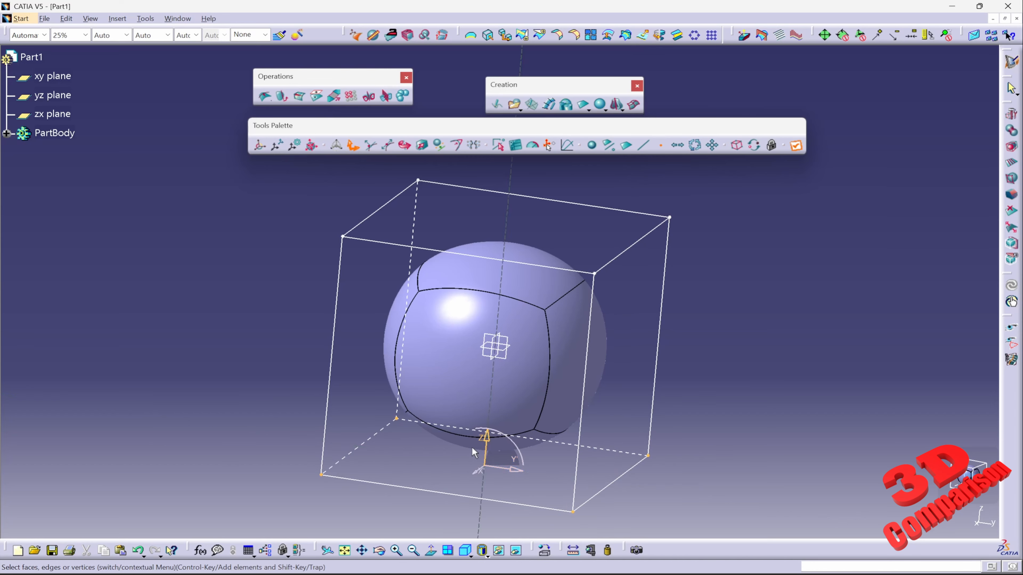
{"action": "left_click_drag", "start_coordinate": [508, 472], "coordinate": [548, 450]}
{"action": "key", "text": "ctrl+z"}
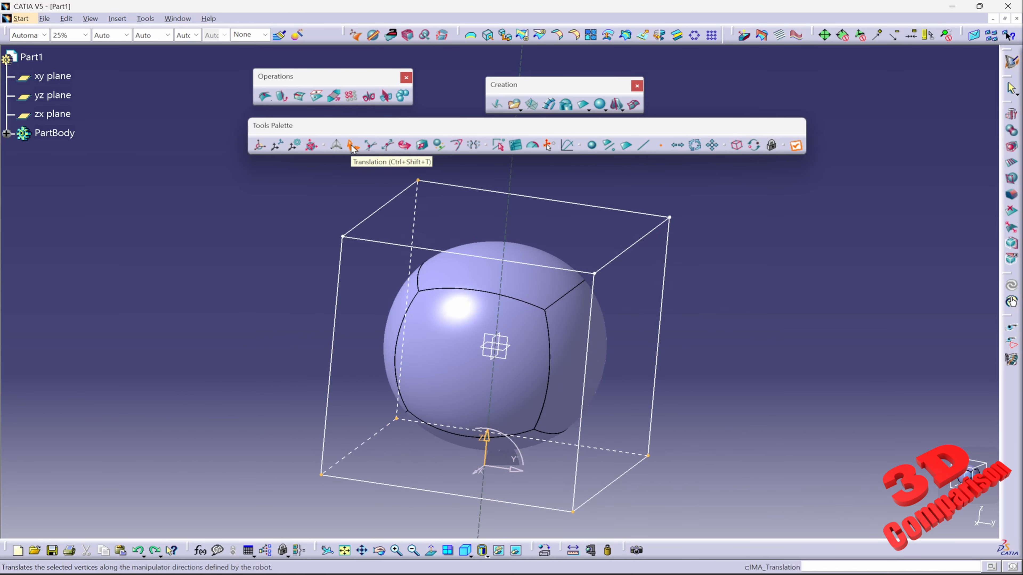
Activate the Translation tool and select the four top vertices of the cage.
{"action": "left_click", "coordinate": [352, 148]}
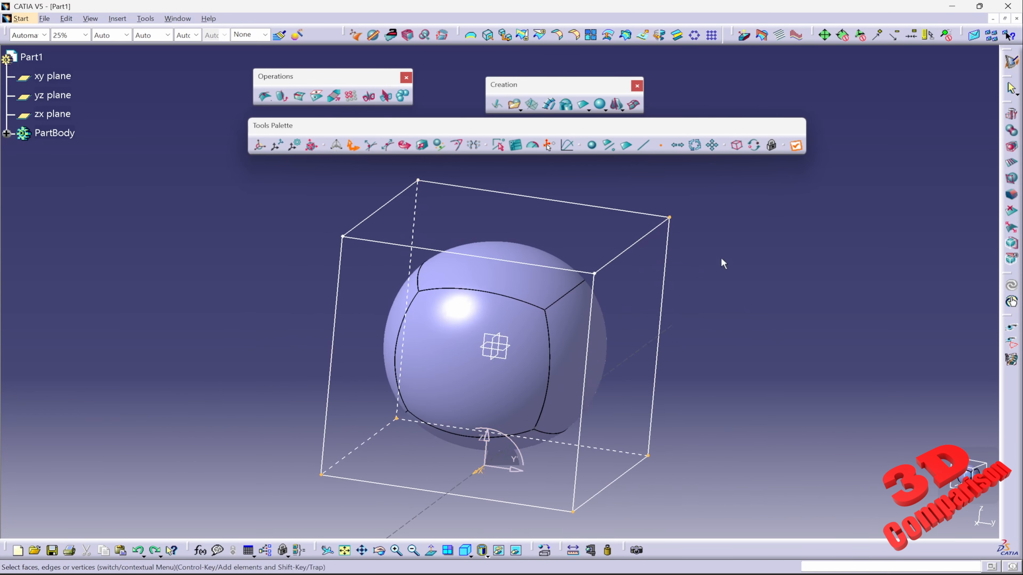
{"action": "left_click_drag", "start_coordinate": [645, 237], "coordinate": [588, 282]}
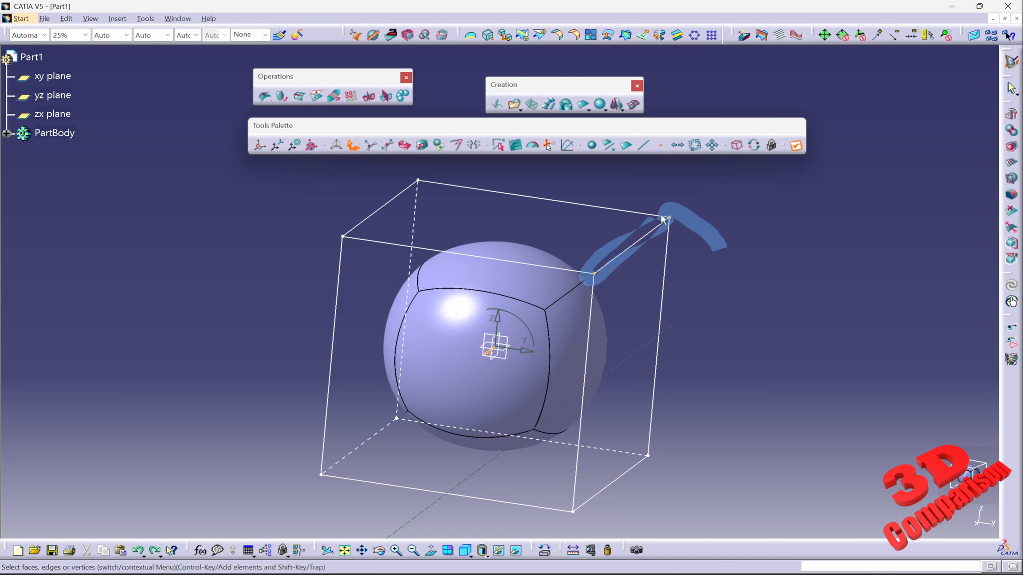
{"action": "mouse_move", "coordinate": [662, 220]}
{"action": "left_mouse_down"}
{"action": "mouse_move", "coordinate": [449, 183]}
{"action": "mouse_move", "coordinate": [380, 215]}
{"action": "mouse_move", "coordinate": [374, 248]}
{"action": "mouse_move", "coordinate": [625, 285]}
{"action": "mouse_move", "coordinate": [366, 292]}
{"action": "mouse_move", "coordinate": [585, 283]}
{"action": "left_mouse_up"}
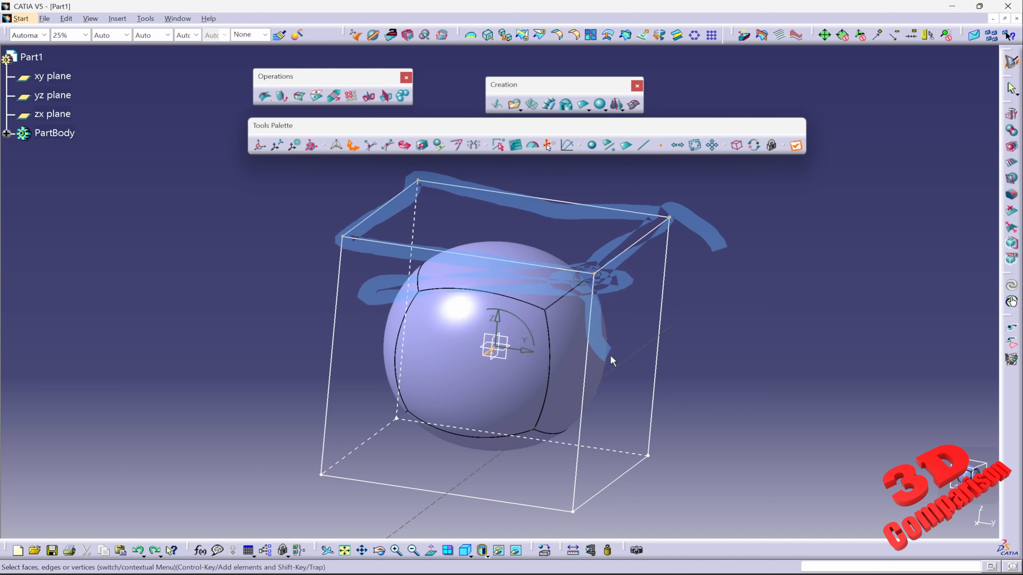
{"action": "left_click_drag", "start_coordinate": [611, 360], "coordinate": [630, 378]}
{"action": "left_click_drag", "start_coordinate": [560, 236], "coordinate": [588, 258]}
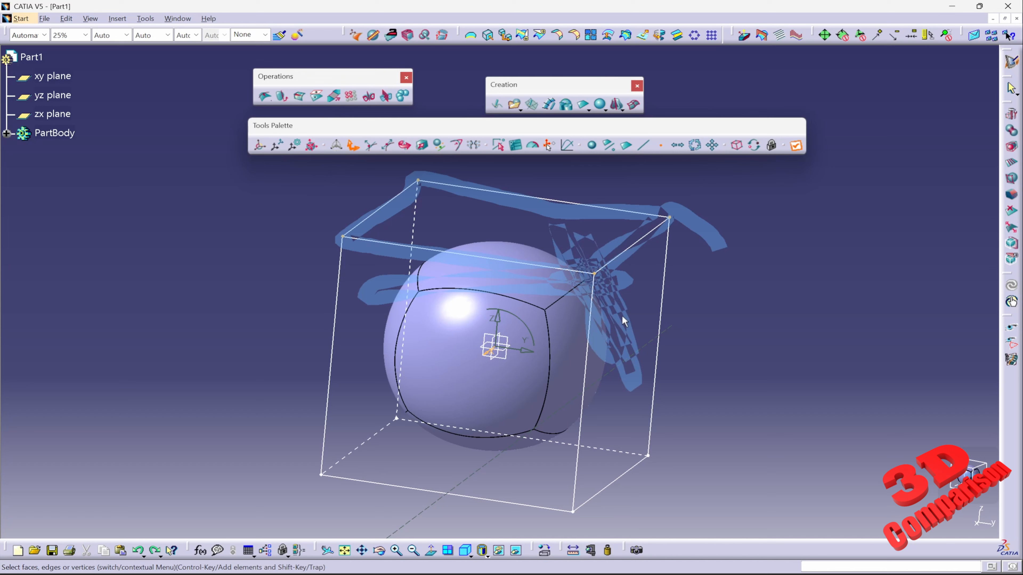
{"action": "left_click_drag", "start_coordinate": [623, 316], "coordinate": [608, 295]}
{"action": "mouse_move", "coordinate": [575, 243]}
{"action": "left_mouse_down"}
{"action": "mouse_move", "coordinate": [604, 328]}
{"action": "mouse_move", "coordinate": [575, 528]}
{"action": "mouse_move", "coordinate": [588, 275]}
{"action": "mouse_move", "coordinate": [600, 286]}
{"action": "left_mouse_up"}
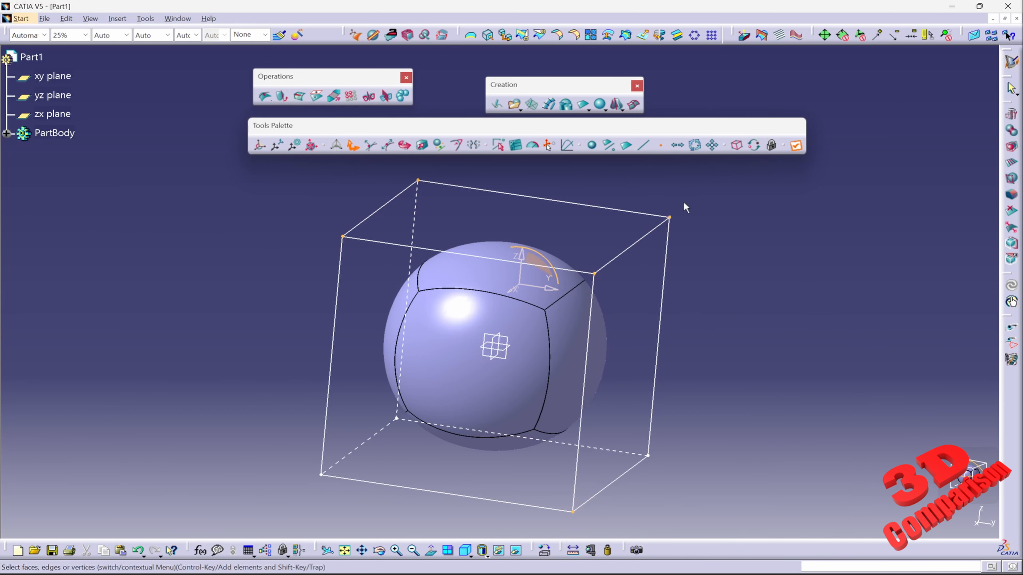
Trap-select cage vertices and drag them outward, then undo the translation.
{"action": "mouse_move", "coordinate": [686, 188]}
{"action": "left_mouse_down"}
{"action": "mouse_move", "coordinate": [623, 232]}
{"action": "mouse_move", "coordinate": [658, 318]}
{"action": "mouse_move", "coordinate": [762, 259]}
{"action": "left_mouse_up"}
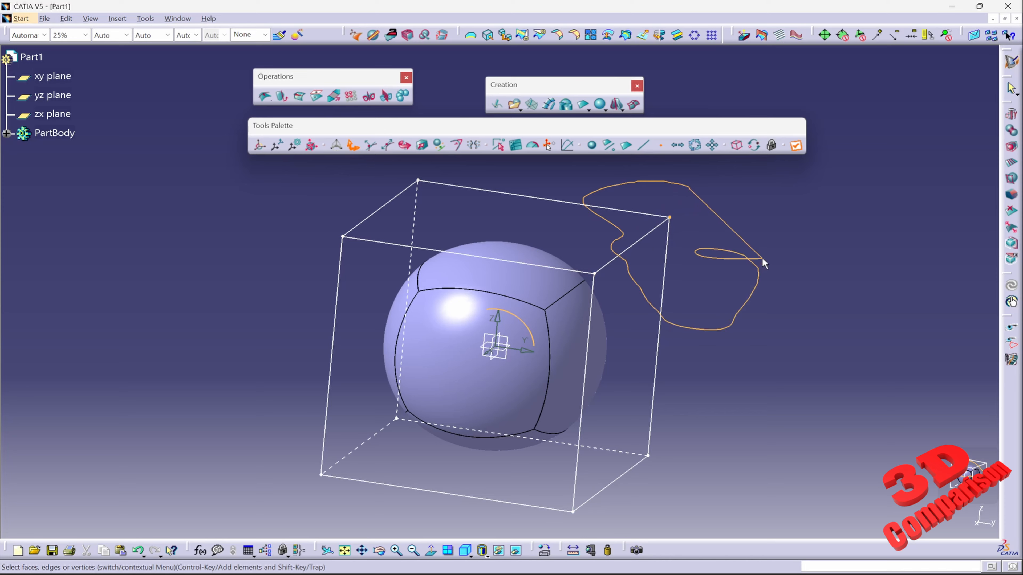
{"action": "mouse_move", "coordinate": [688, 174]}
{"action": "left_mouse_down"}
{"action": "mouse_move", "coordinate": [535, 254]}
{"action": "mouse_move", "coordinate": [820, 387]}
{"action": "mouse_move", "coordinate": [527, 399]}
{"action": "mouse_move", "coordinate": [699, 522]}
{"action": "left_mouse_up"}
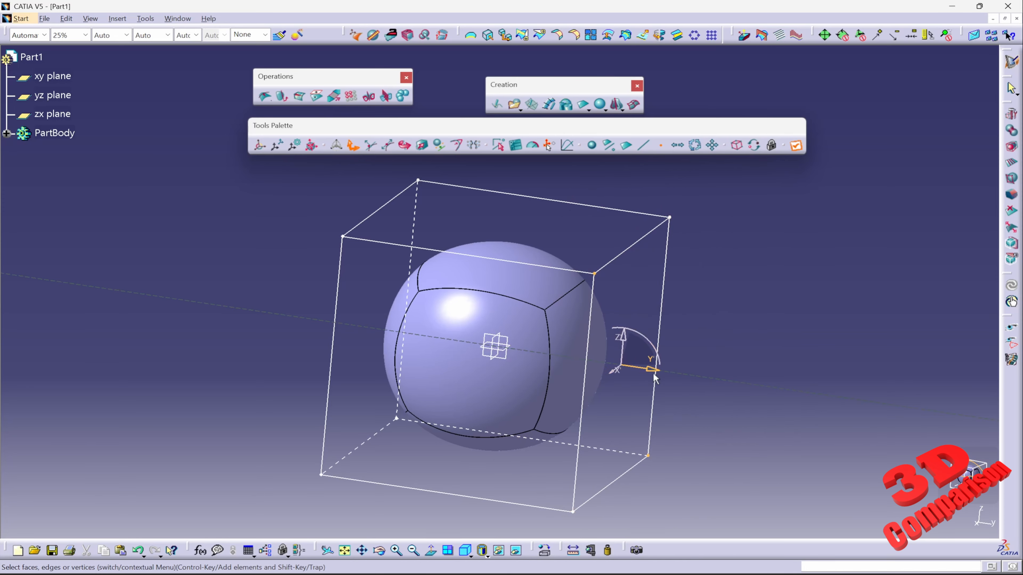
{"action": "left_click_drag", "start_coordinate": [654, 374], "coordinate": [795, 367]}
{"action": "key", "text": "ctrl+z"}
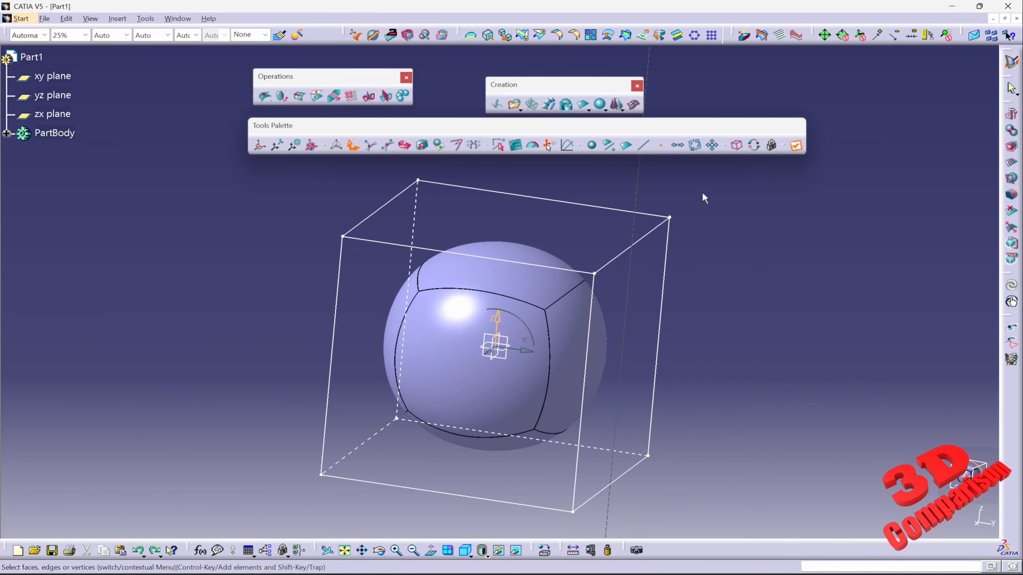
Try dragging a side cage vertex outward twice, undoing each translation.
{"action": "mouse_move", "coordinate": [702, 192]}
{"action": "left_mouse_down", "text": "shift"}
{"action": "mouse_move", "coordinate": [543, 451]}
{"action": "mouse_move", "coordinate": [679, 540]}
{"action": "mouse_move", "coordinate": [661, 197]}
{"action": "mouse_move", "coordinate": [684, 192]}
{"action": "left_mouse_up", "text": "shift"}
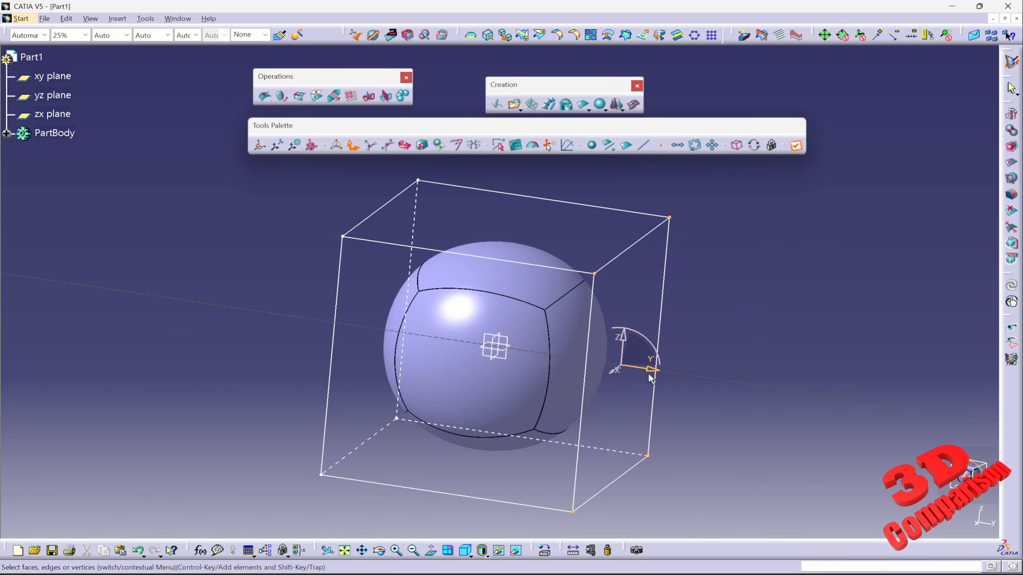
{"action": "mouse_move", "coordinate": [652, 377]}
{"action": "left_mouse_down"}
{"action": "mouse_move", "coordinate": [699, 365]}
{"action": "mouse_move", "coordinate": [811, 379]}
{"action": "mouse_move", "coordinate": [703, 365]}
{"action": "mouse_move", "coordinate": [745, 366]}
{"action": "left_mouse_up"}
{"action": "key", "text": "ctrl+z"}
{"action": "mouse_move", "coordinate": [705, 195]}
{"action": "left_mouse_down", "text": "shift"}
{"action": "mouse_move", "coordinate": [652, 189]}
{"action": "mouse_move", "coordinate": [638, 308]}
{"action": "mouse_move", "coordinate": [584, 354]}
{"action": "mouse_move", "coordinate": [773, 467]}
{"action": "mouse_move", "coordinate": [675, 189]}
{"action": "mouse_move", "coordinate": [684, 192]}
{"action": "left_mouse_up", "text": "shift"}
{"action": "mouse_move", "coordinate": [665, 401]}
{"action": "left_mouse_down"}
{"action": "mouse_move", "coordinate": [737, 398]}
{"action": "mouse_move", "coordinate": [630, 379]}
{"action": "left_mouse_up"}
{"action": "key", "text": "ctrl+z"}
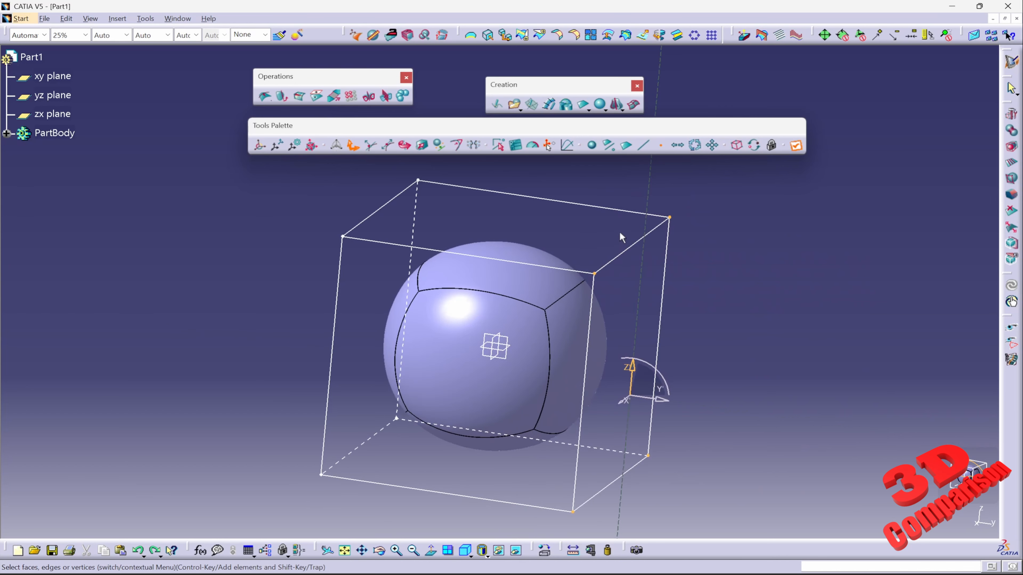
Select a corner vertex and stretch the cage outward along Y, then undo the stretch.
{"action": "mouse_move", "coordinate": [652, 198]}
{"action": "left_mouse_down", "text": "shift"}
{"action": "mouse_move", "coordinate": [562, 320]}
{"action": "mouse_move", "coordinate": [640, 193]}
{"action": "left_mouse_up", "text": "shift"}
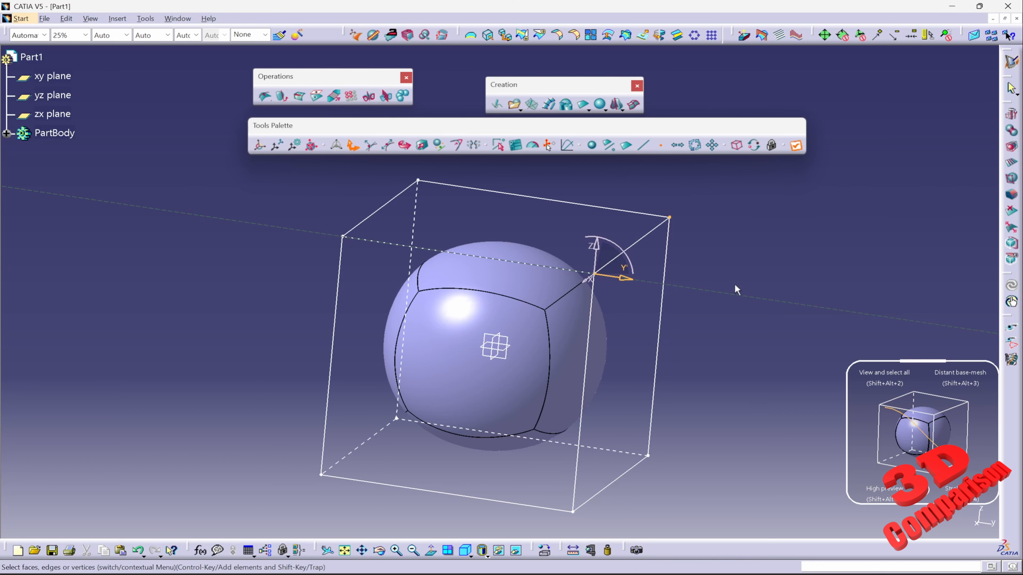
{"action": "left_click_drag", "start_coordinate": [712, 203], "coordinate": [658, 199], "text": "shift"}
{"action": "left_click_drag", "start_coordinate": [729, 390], "coordinate": [723, 214], "text": "shift"}
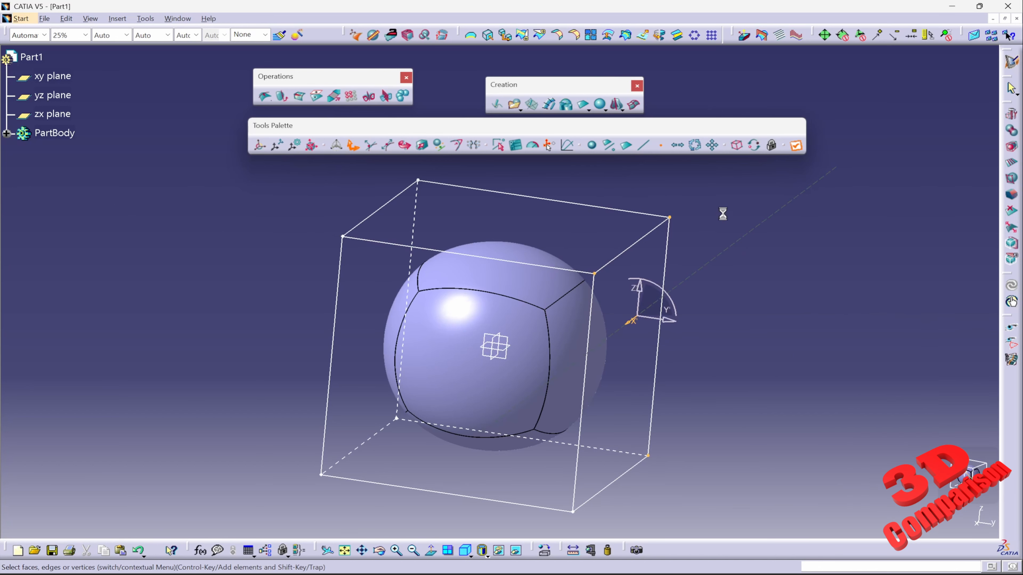
{"action": "left_click_drag", "start_coordinate": [670, 330], "coordinate": [817, 345]}
{"action": "key", "text": "ctrl+z"}
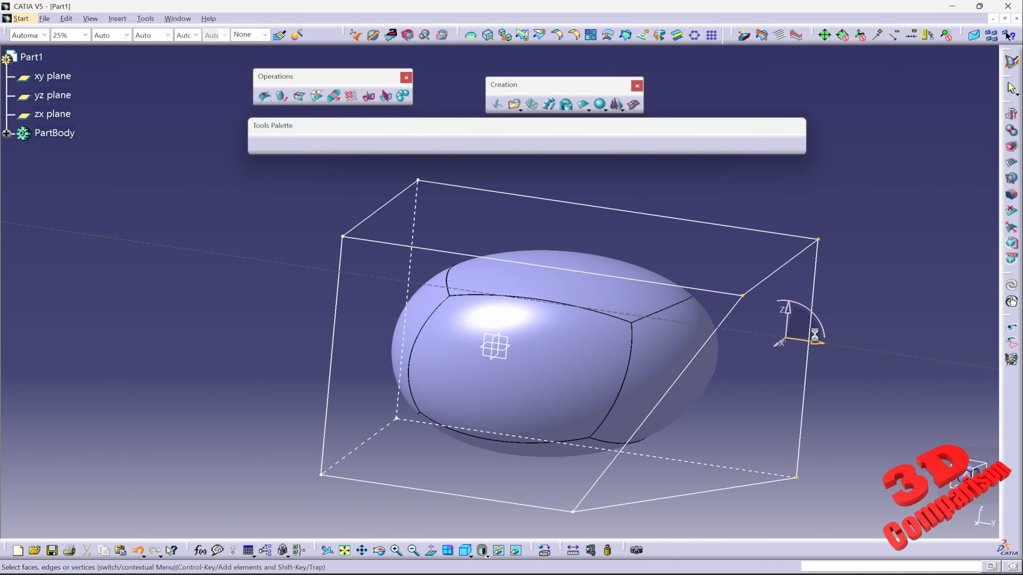
Drag a lower corner vertex and trap-select the top corner, undoing both changes.
{"action": "mouse_move", "coordinate": [745, 379]}
{"action": "left_mouse_down", "text": "shift"}
{"action": "mouse_move", "coordinate": [718, 378]}
{"action": "mouse_move", "coordinate": [580, 559]}
{"action": "mouse_move", "coordinate": [746, 429]}
{"action": "left_mouse_up", "text": "shift"}
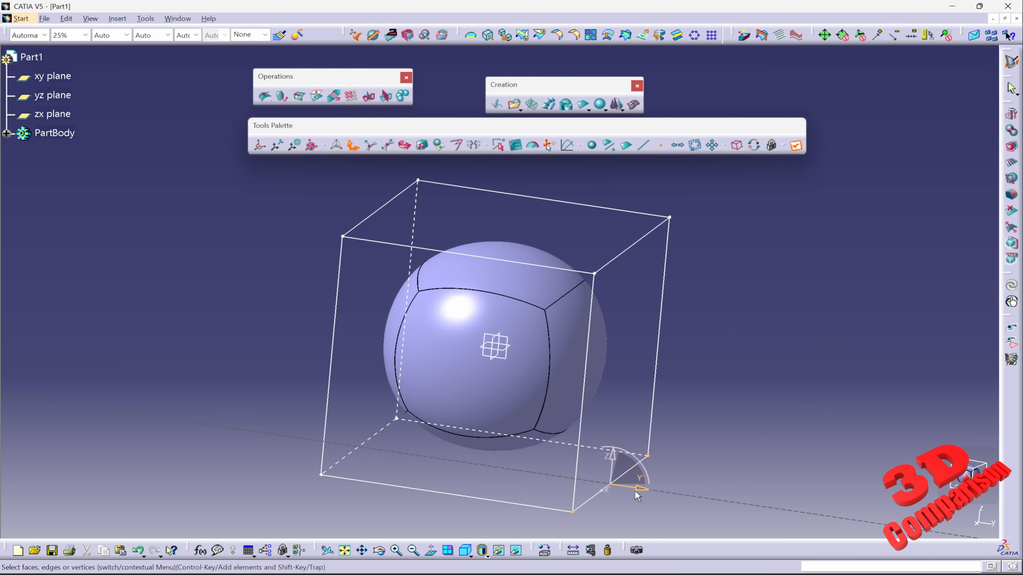
{"action": "mouse_move", "coordinate": [635, 490]}
{"action": "left_mouse_down"}
{"action": "mouse_move", "coordinate": [768, 496]}
{"action": "mouse_move", "coordinate": [671, 494]}
{"action": "left_mouse_up"}
{"action": "key", "text": "ctrl+z"}
{"action": "mouse_move", "coordinate": [646, 192]}
{"action": "left_mouse_down", "text": "shift"}
{"action": "mouse_move", "coordinate": [578, 248]}
{"action": "mouse_move", "coordinate": [682, 180]}
{"action": "left_mouse_up", "text": "shift"}
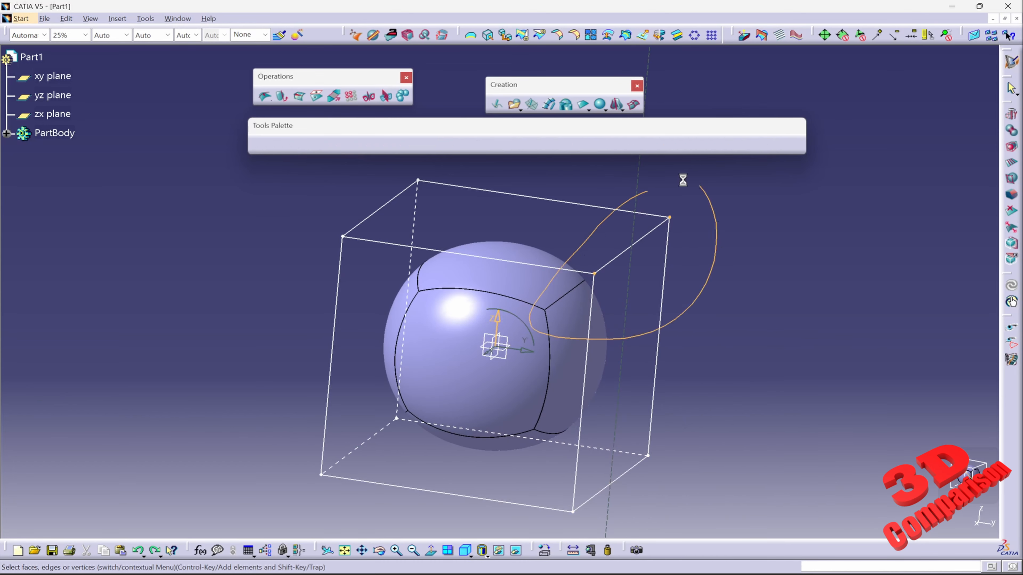
{"action": "key", "text": "ctrl+z"}
Select the top edge and pull it outward along Y, then undo the deformation.
{"action": "mouse_move", "coordinate": [964, 473]}
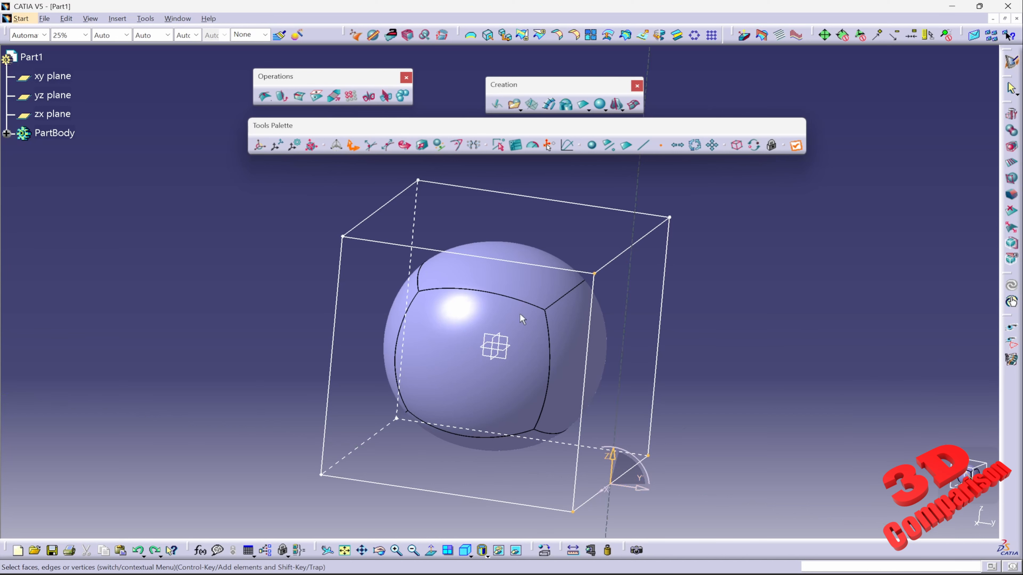
{"action": "left_click_drag", "start_coordinate": [267, 193], "coordinate": [273, 191]}
{"action": "left_click_drag", "start_coordinate": [575, 312], "coordinate": [577, 314]}
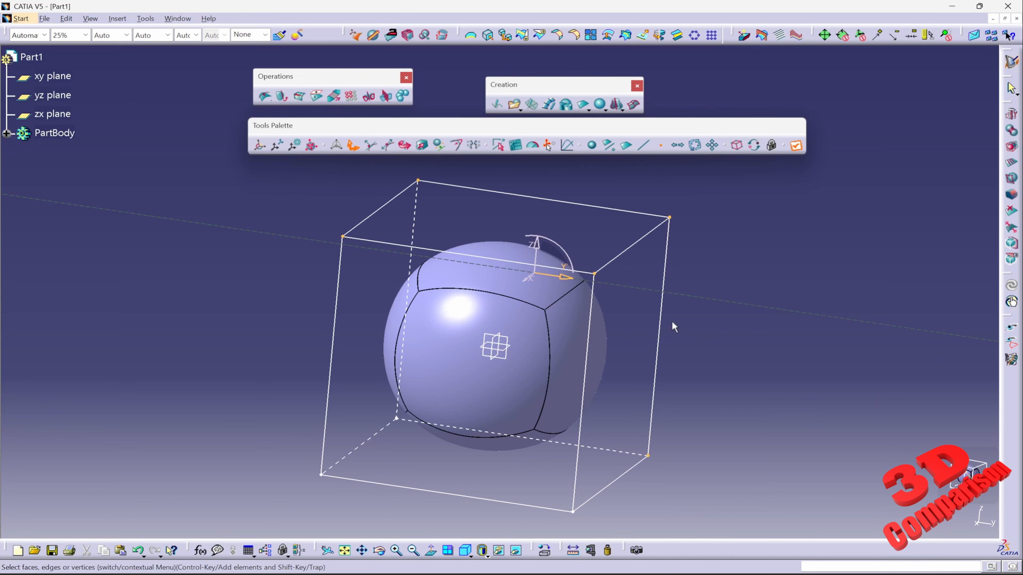
{"action": "left_click_drag", "start_coordinate": [566, 277], "coordinate": [815, 314]}
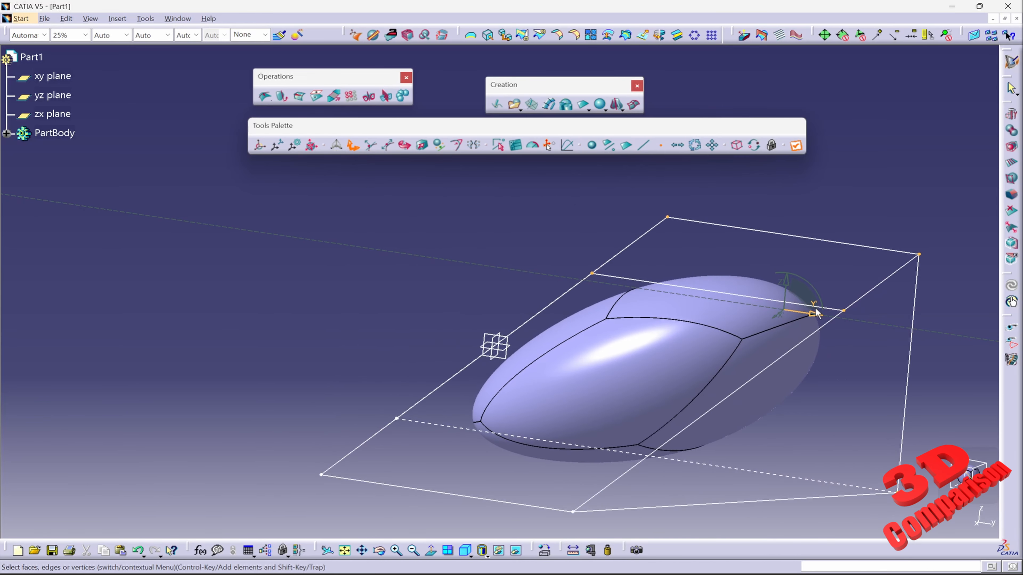
{"action": "key", "text": "ctrl+z"}
Switch to the Rotation tool, rotate the selected vertices, then undo the rotation.
{"action": "left_click_drag", "start_coordinate": [235, 185], "coordinate": [348, 196]}
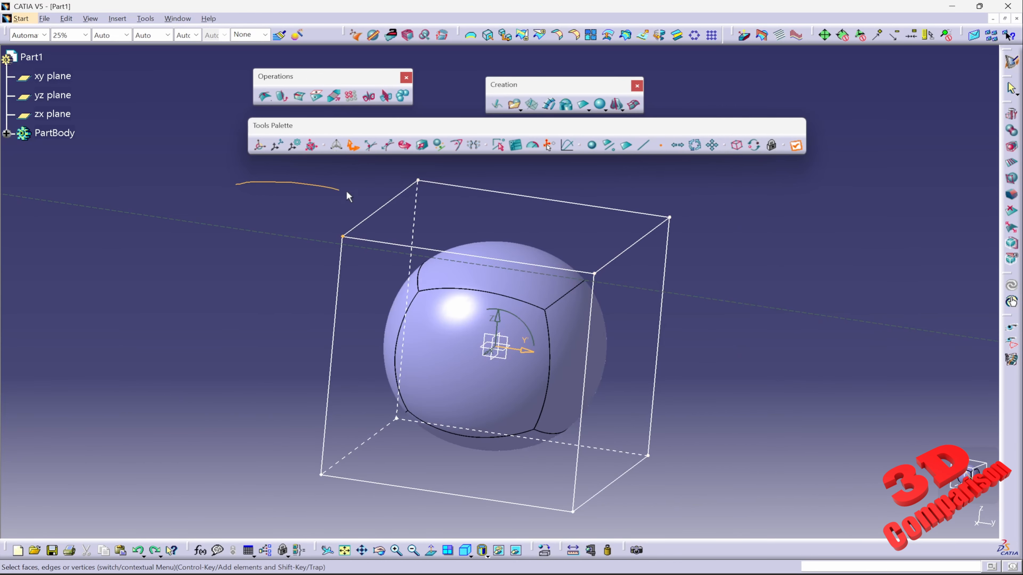
{"action": "mouse_move", "coordinate": [488, 480]}
{"action": "left_mouse_down"}
{"action": "mouse_move", "coordinate": [780, 324]}
{"action": "mouse_move", "coordinate": [638, 375]}
{"action": "left_mouse_up"}
{"action": "left_click_drag", "start_coordinate": [544, 350], "coordinate": [440, 322]}
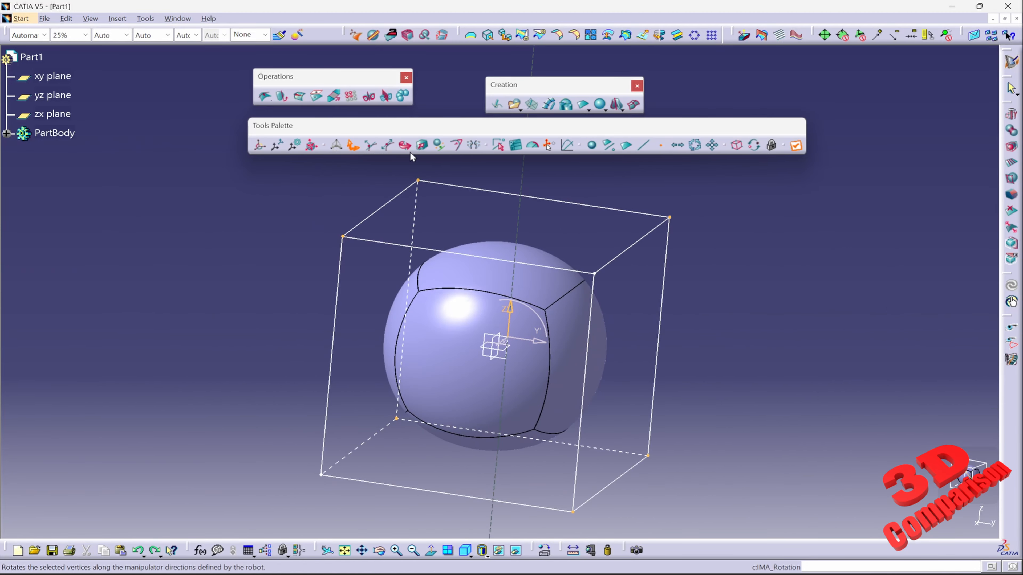
{"action": "left_click", "coordinate": [404, 145]}
{"action": "left_click_drag", "start_coordinate": [568, 350], "coordinate": [413, 328]}
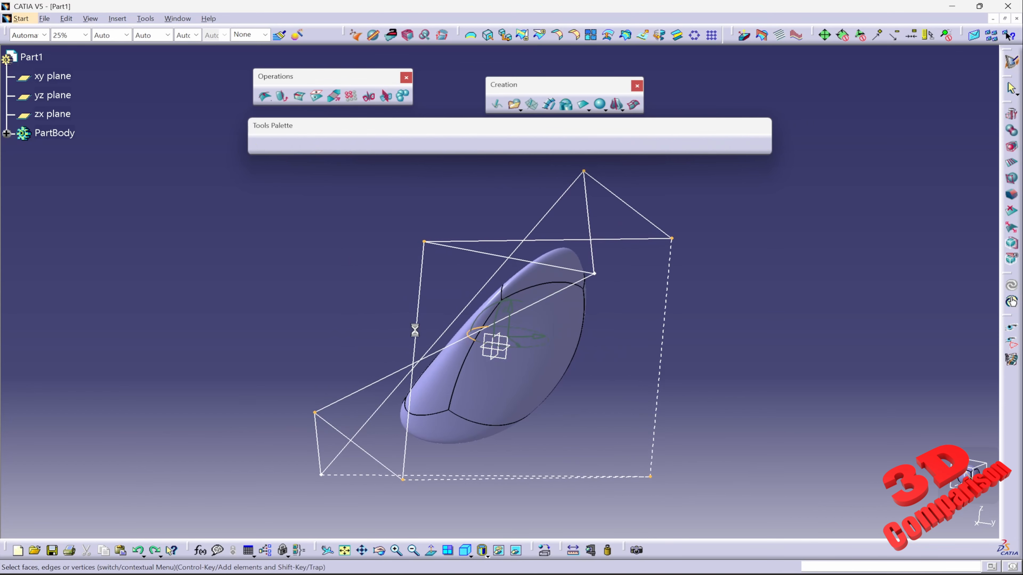
{"action": "key", "text": "ctrl+z"}
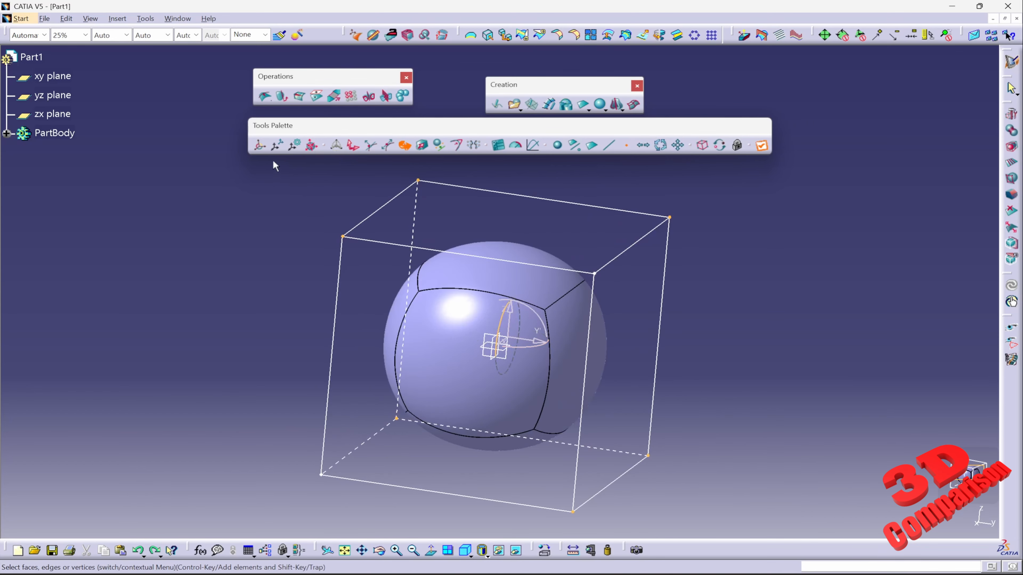
Box-select cage vertices and translate a cage side along Y to elongate the surface.
{"action": "left_click_drag", "start_coordinate": [272, 160], "coordinate": [736, 541]}
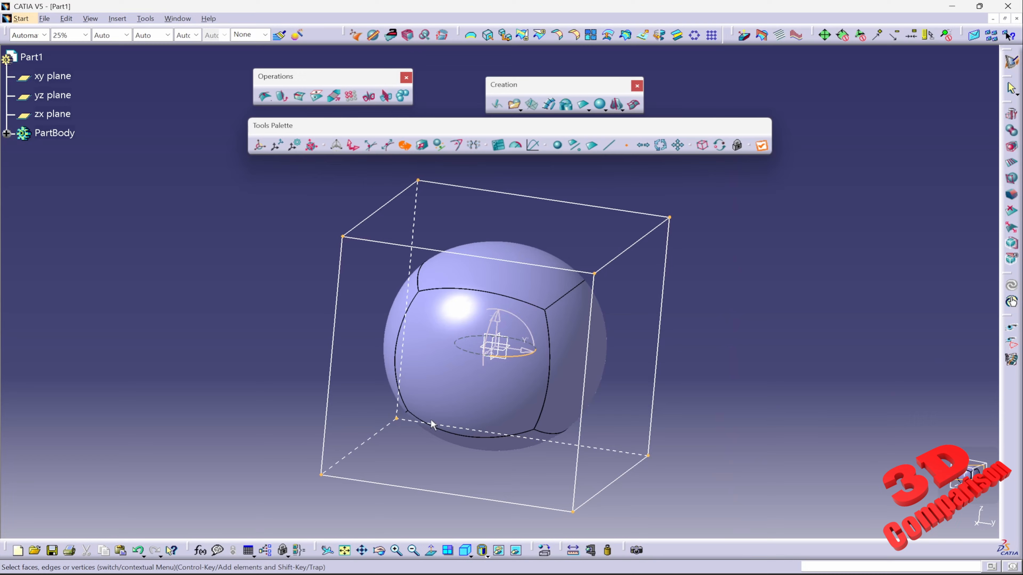
{"action": "middle_click_drag", "start_coordinate": [466, 439], "coordinate": [533, 375]}
{"action": "left_click_drag", "start_coordinate": [612, 208], "coordinate": [736, 498]}
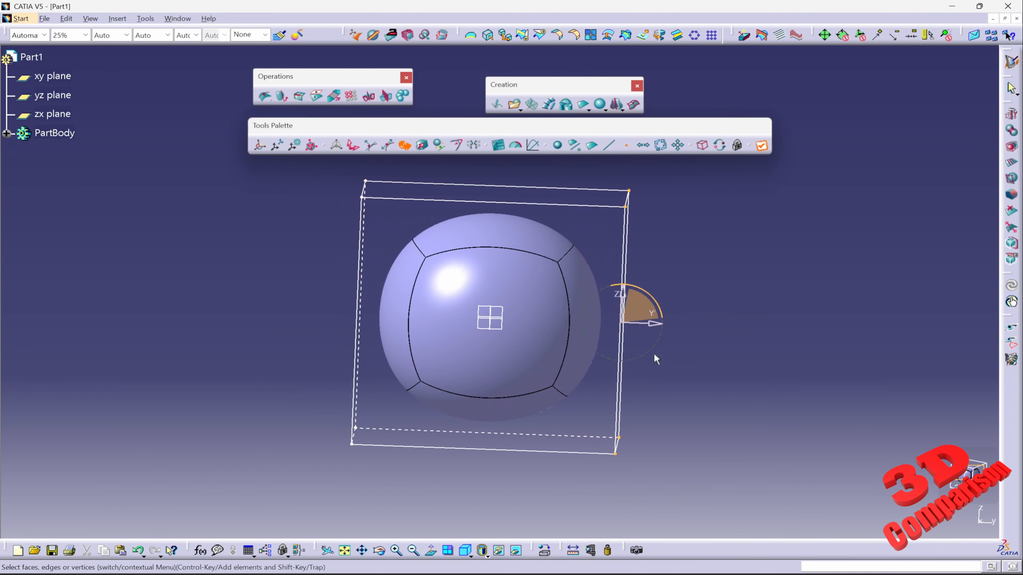
{"action": "left_click", "coordinate": [660, 322]}
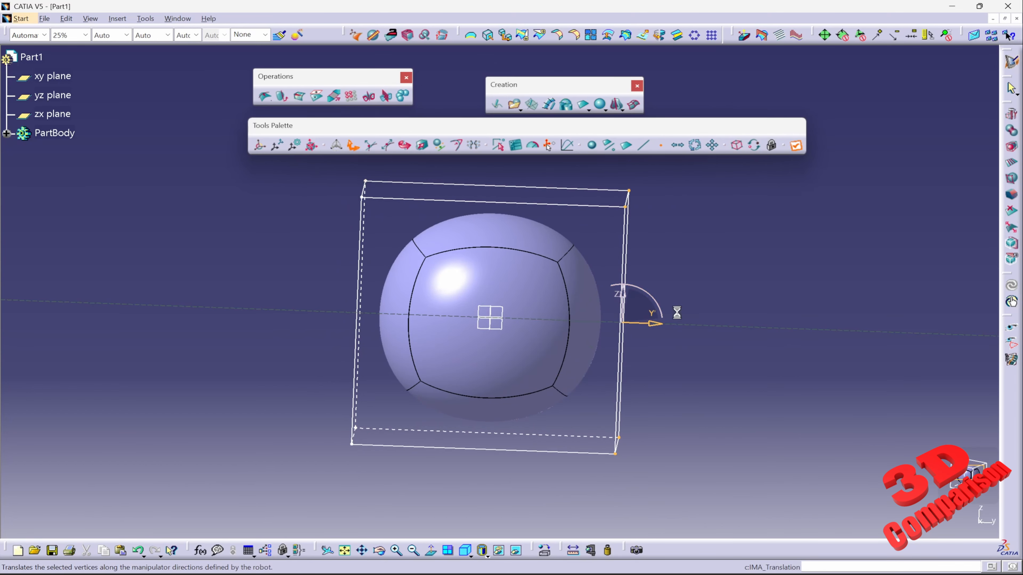
{"action": "left_click_drag", "start_coordinate": [660, 326], "coordinate": [691, 324]}
{"action": "middle_click_drag", "start_coordinate": [605, 235], "coordinate": [561, 257]}
{"action": "middle_click_drag", "start_coordinate": [499, 256], "coordinate": [519, 269]}
{"action": "left_click_drag", "start_coordinate": [302, 171], "coordinate": [512, 525]}
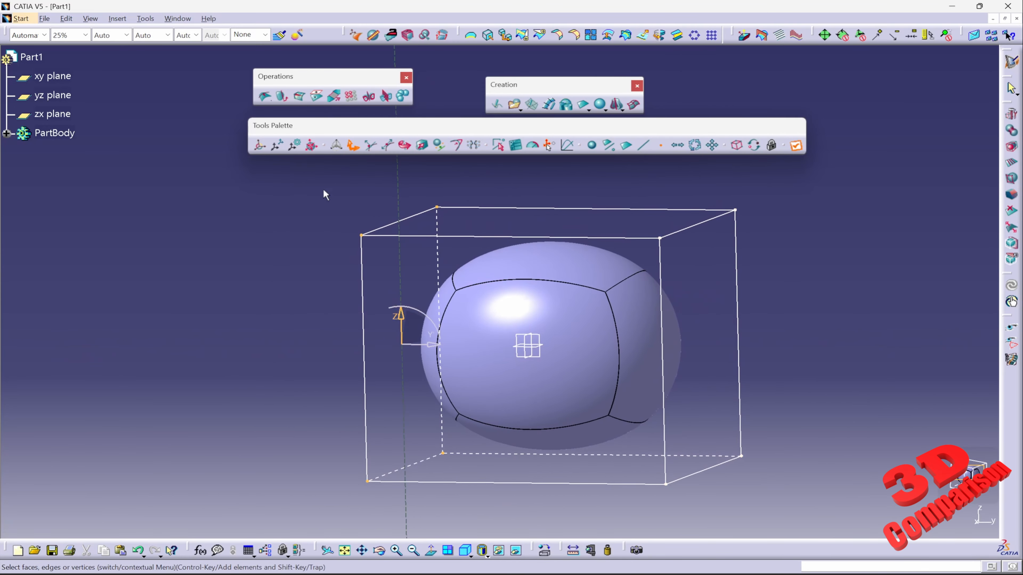
{"action": "left_click_drag", "start_coordinate": [301, 172], "coordinate": [700, 273]}
{"action": "left_click_drag", "start_coordinate": [297, 410], "coordinate": [854, 534]}
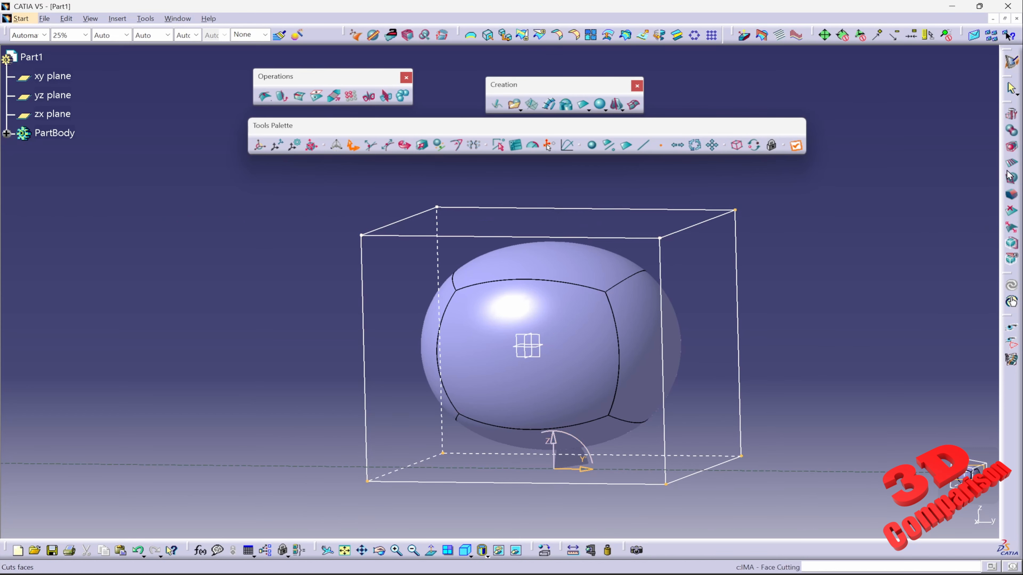
Cut the cage's side faces with Face Cutting using 3 sections.
{"action": "left_click", "coordinate": [1011, 162]}
{"action": "left_click", "coordinate": [604, 239]}
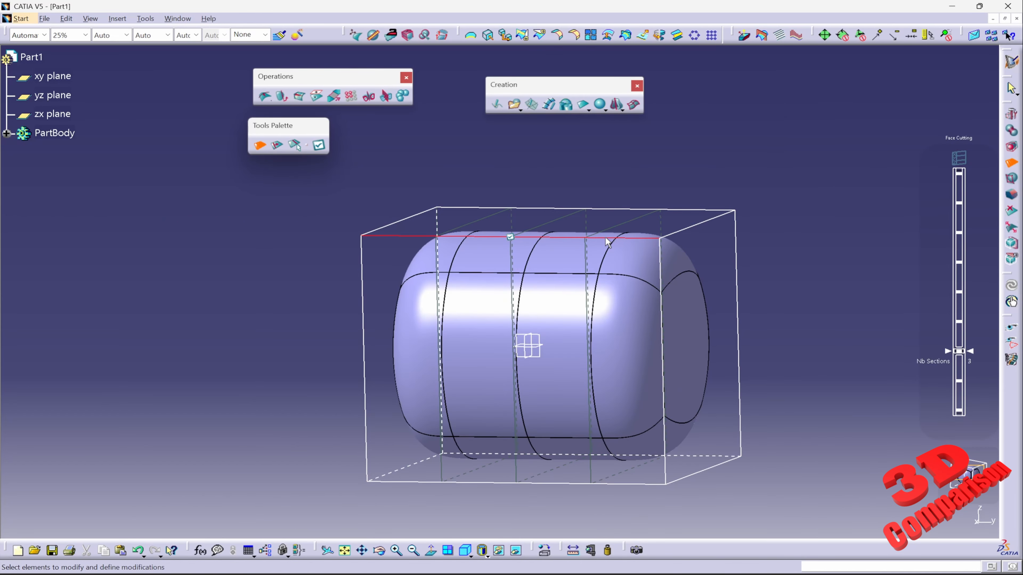
{"action": "left_click", "coordinate": [510, 237]}
{"action": "left_click", "coordinate": [1011, 163]}
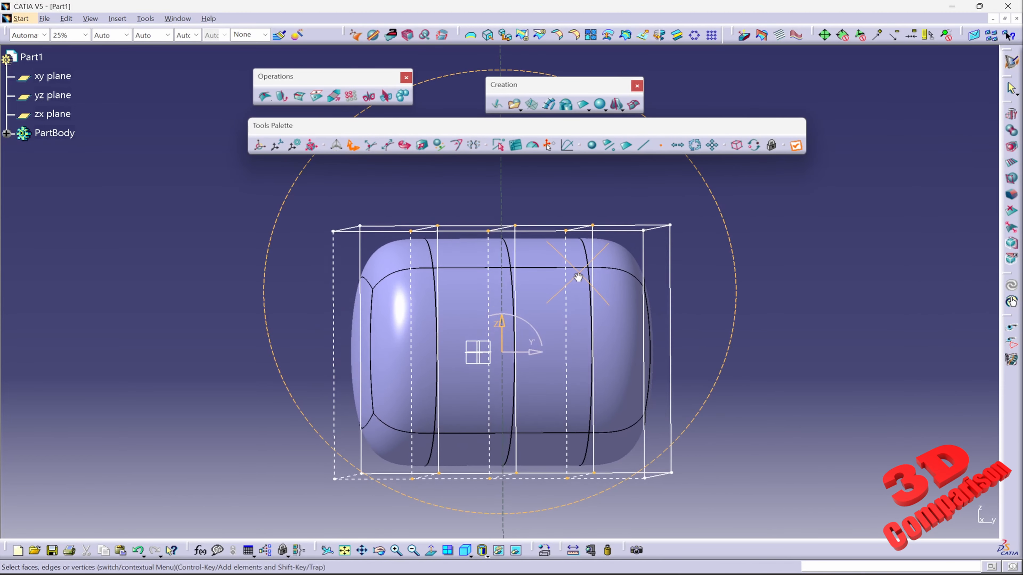
{"action": "mouse_move", "coordinate": [578, 277]}
{"action": "middle_mouse_down"}
{"action": "mouse_move", "coordinate": [538, 291]}
{"action": "mouse_move", "coordinate": [555, 276]}
{"action": "mouse_move", "coordinate": [582, 290]}
{"action": "middle_mouse_up"}
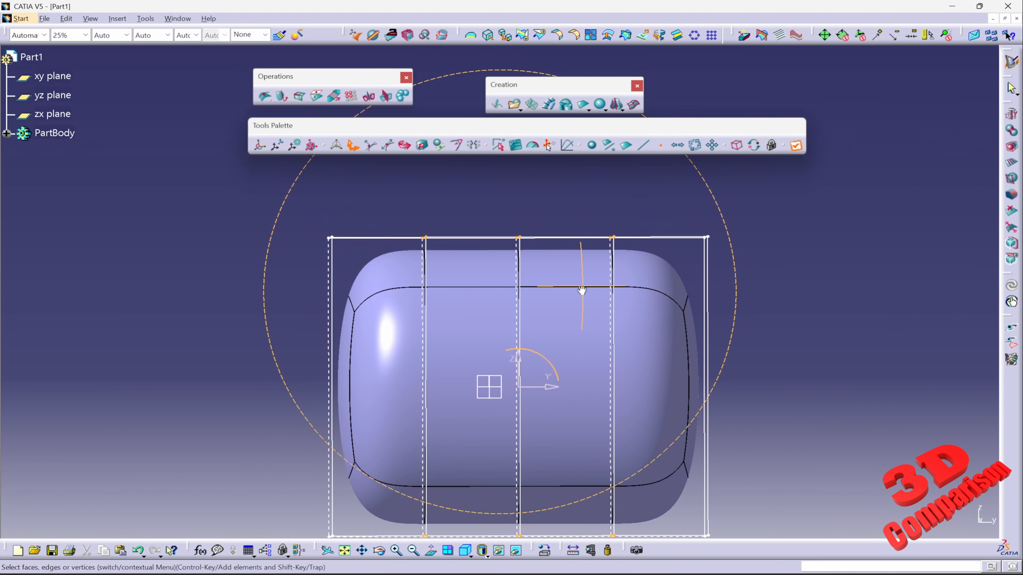
Box-select the top row of cage vertices and move them upward, then undo the move.
{"action": "left_click_drag", "start_coordinate": [395, 186], "coordinate": [660, 275]}
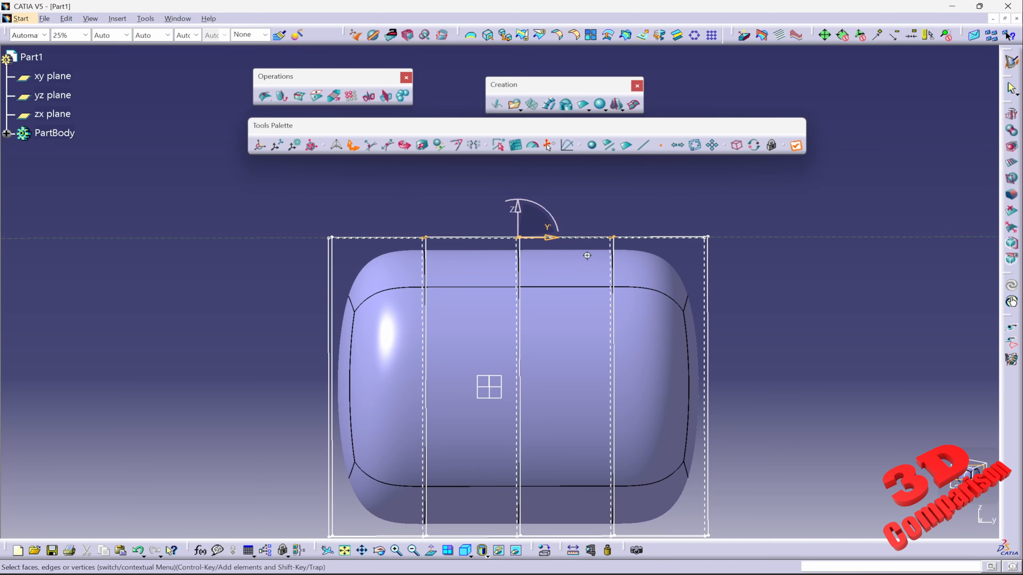
{"action": "middle_click_drag", "start_coordinate": [587, 255], "coordinate": [529, 228]}
{"action": "left_click_drag", "start_coordinate": [522, 221], "coordinate": [539, 192]}
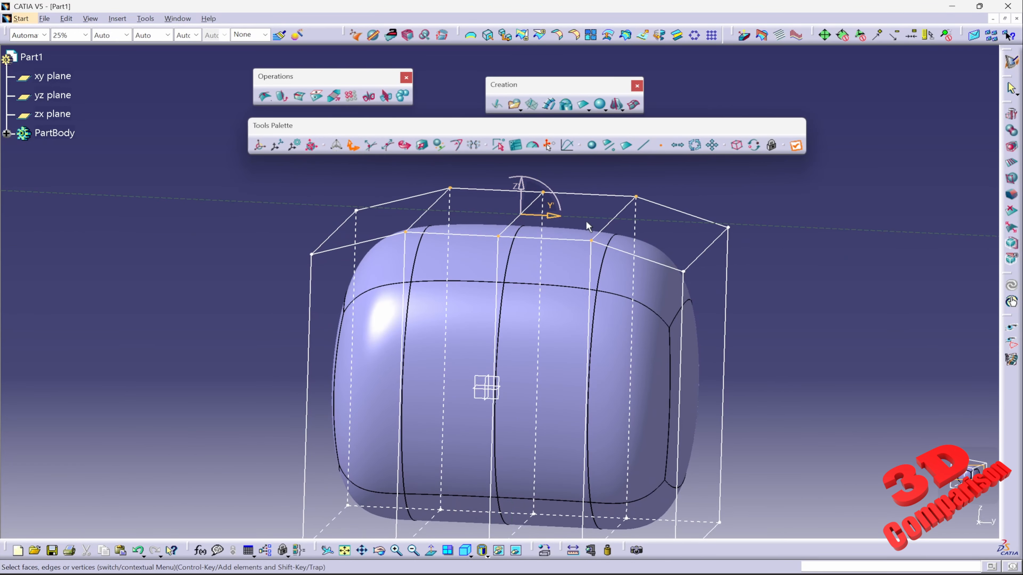
{"action": "key", "text": "ctrl+z"}
Examine the cage's view-and-selection mode choices.
{"action": "left_click", "coordinate": [779, 335]}
{"action": "middle_click_drag", "start_coordinate": [735, 320], "coordinate": [669, 300]}
{"action": "double_click", "coordinate": [619, 321]}
{"action": "mouse_move", "coordinate": [899, 398]}
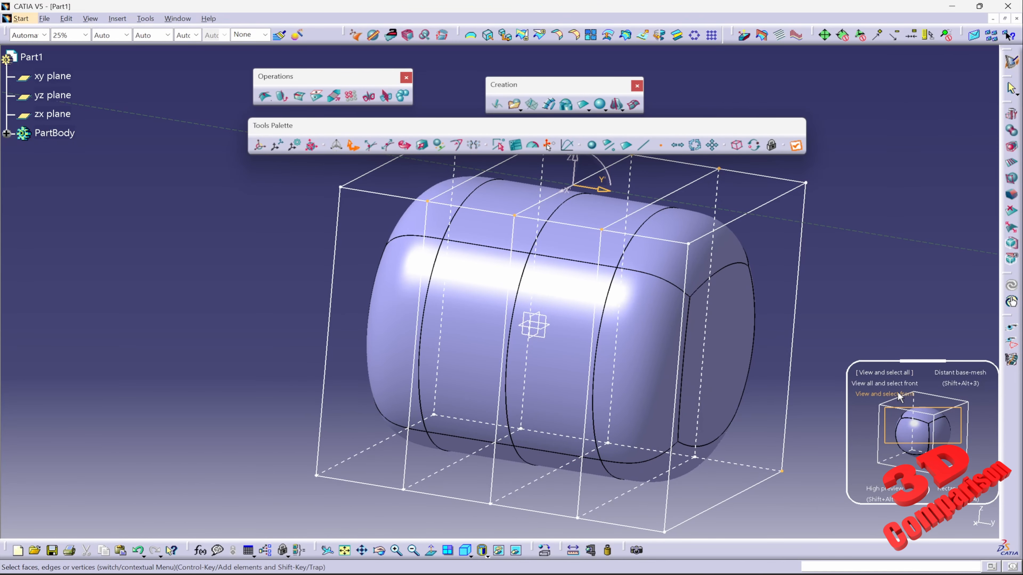
{"action": "mouse_move", "coordinate": [950, 489]}
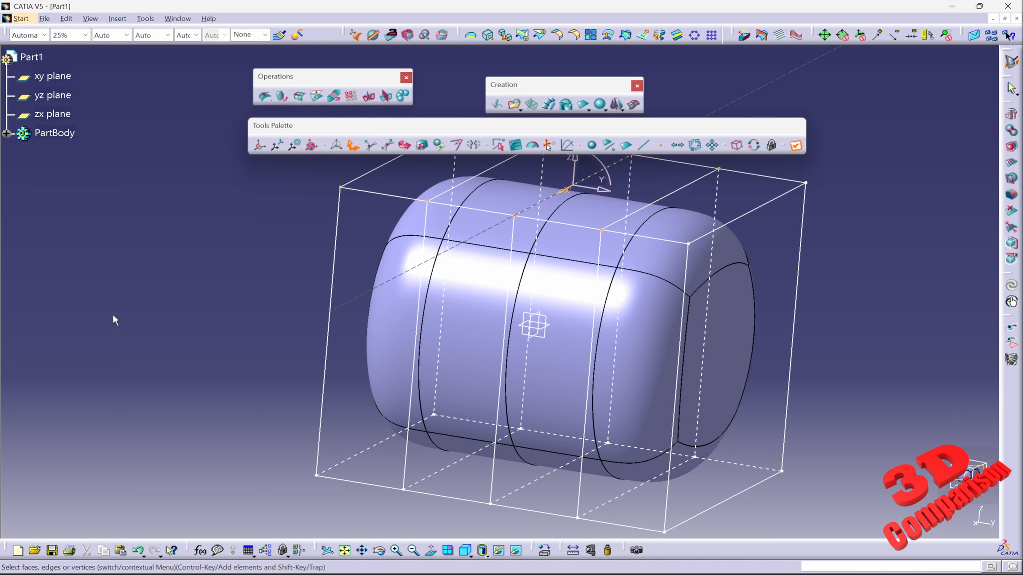
Exit cage editing so only the subdivision surface is shown.
{"action": "left_click", "coordinate": [79, 317]}
{"action": "left_click", "coordinate": [55, 291]}
{"action": "left_click", "coordinate": [18, 300]}
{"action": "middle_click_drag", "start_coordinate": [149, 379], "coordinate": [149, 379]}
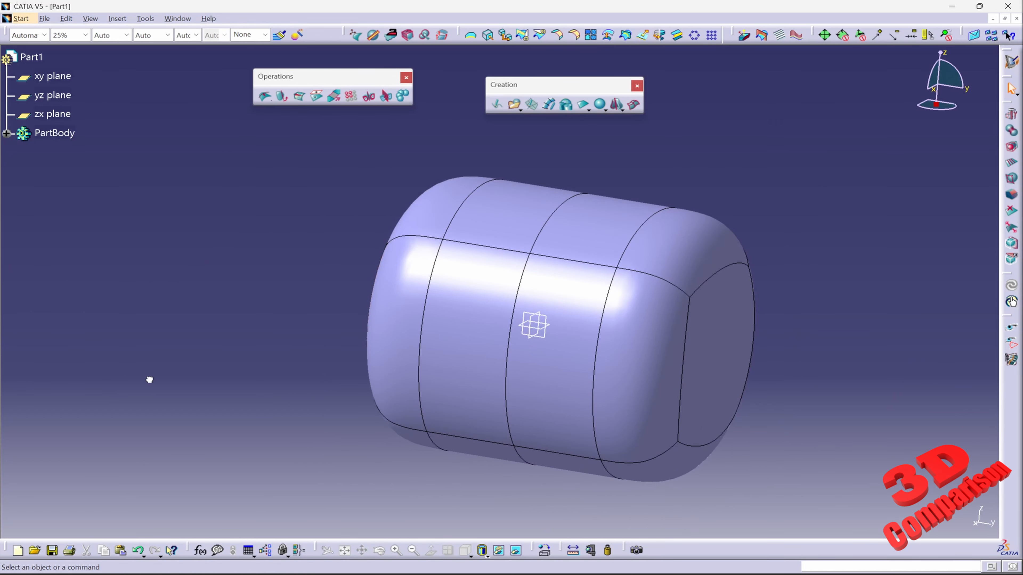
Re-enter cage editing on the subdivision surface from a rotated viewpoint.
{"action": "left_click_drag", "start_coordinate": [428, 531], "coordinate": [497, 536]}
{"action": "left_click_drag", "start_coordinate": [649, 515], "coordinate": [1010, 224]}
{"action": "middle_click_drag", "start_coordinate": [753, 226], "coordinate": [754, 274]}
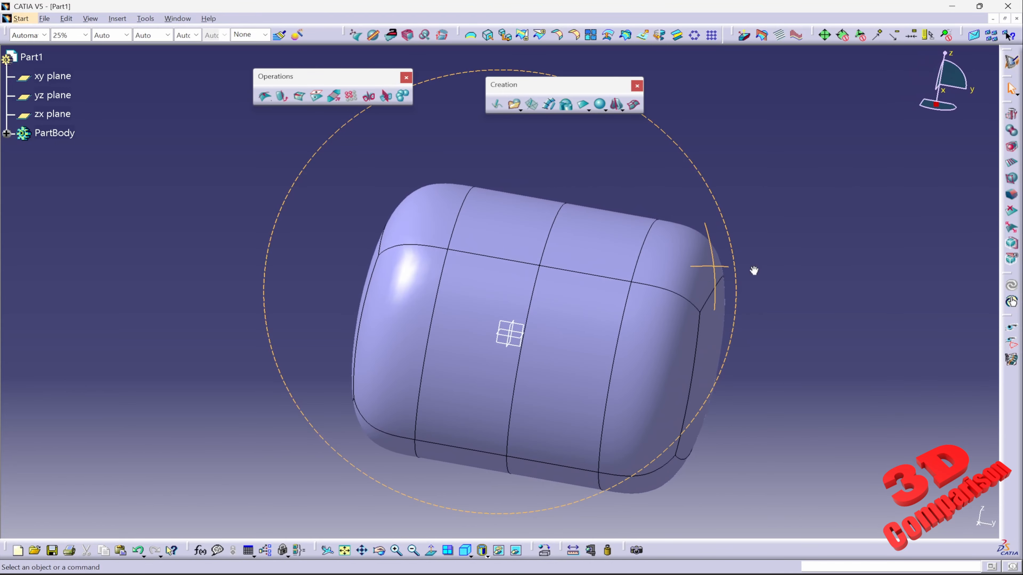
{"action": "double_click", "coordinate": [556, 259]}
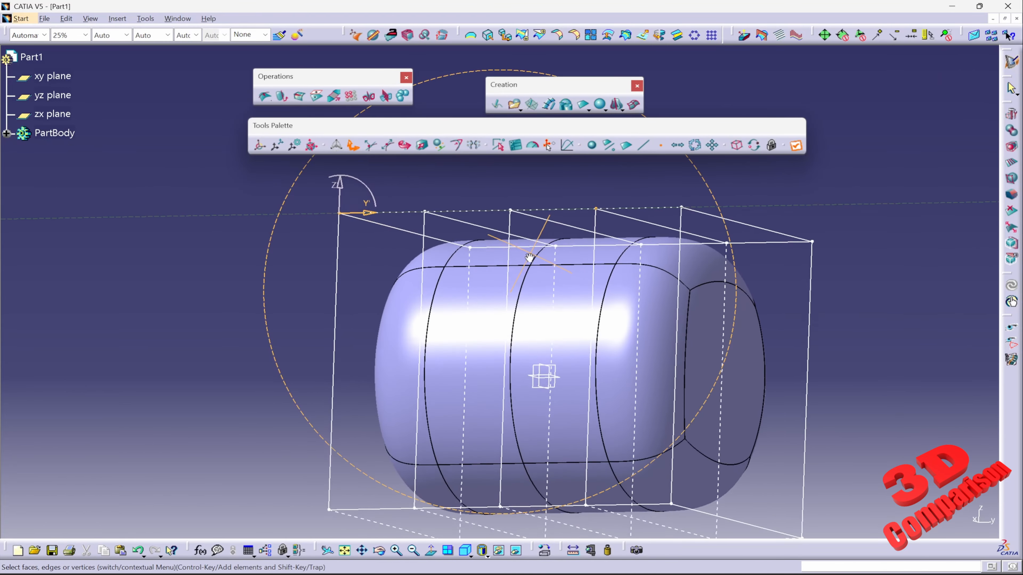